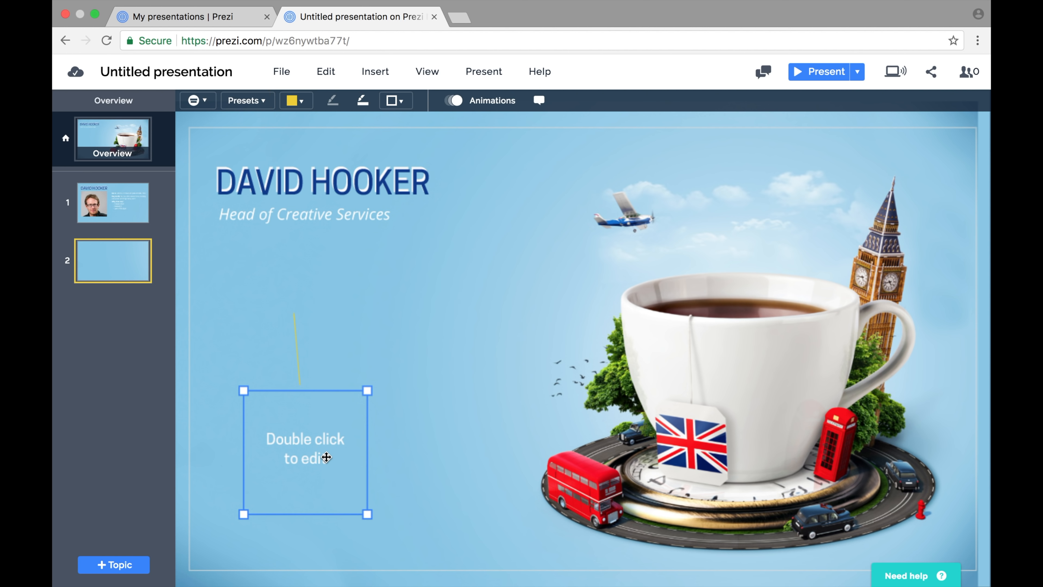
- Add a Planet topic and move it to the empty sky just left of the teacup, beside the title
{"action": "left_click", "coordinate": [113, 564]}
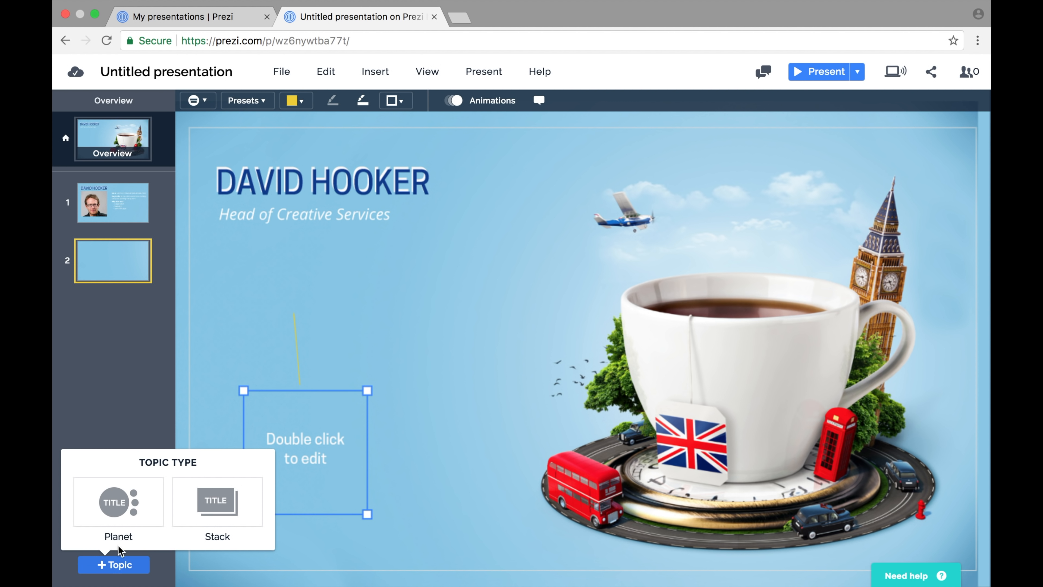
{"action": "left_click", "coordinate": [122, 508]}
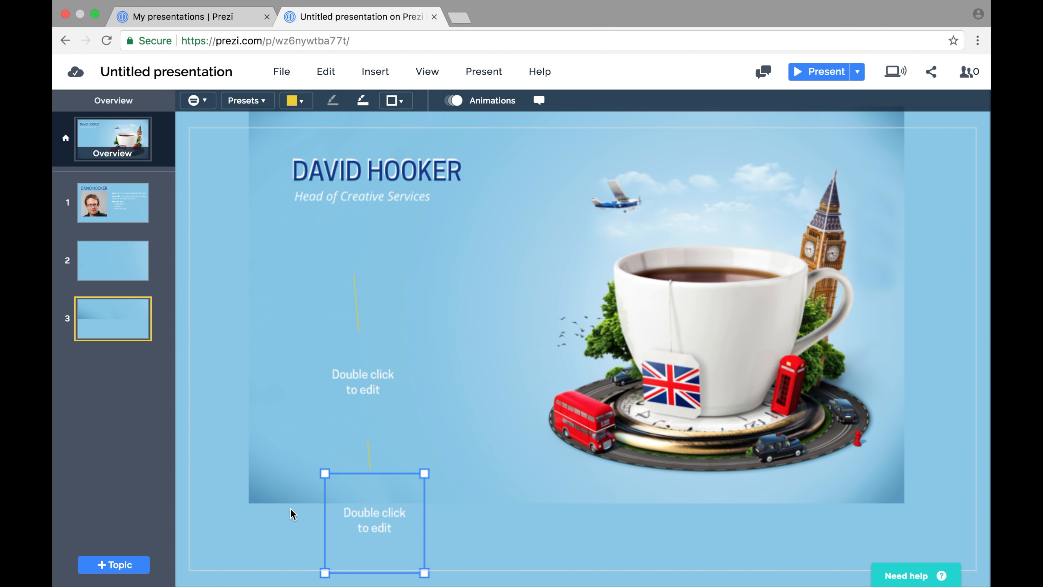
{"action": "left_click_drag", "start_coordinate": [376, 521], "coordinate": [503, 295]}
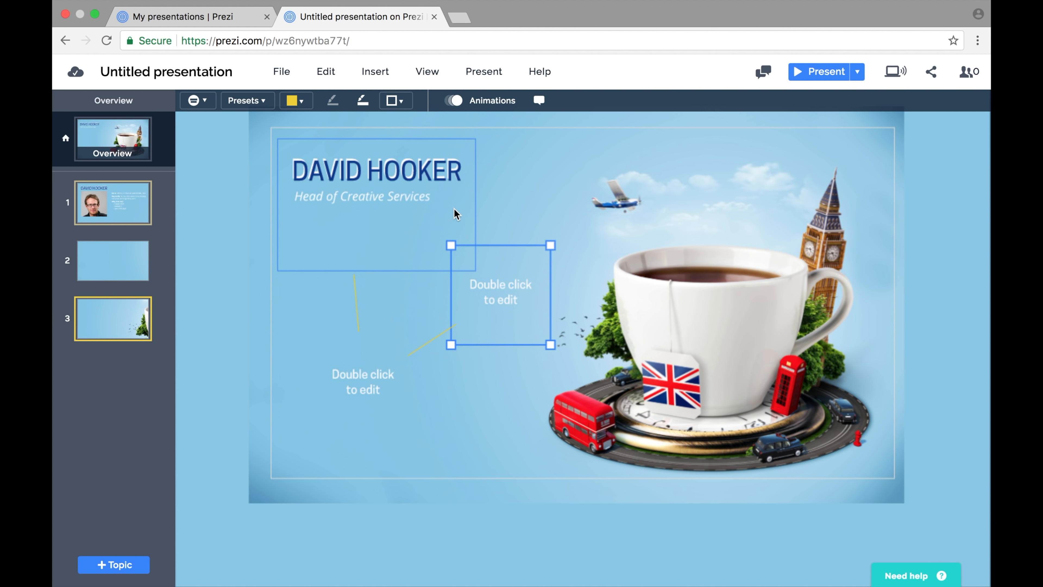
{"action": "left_click", "coordinate": [309, 331]}
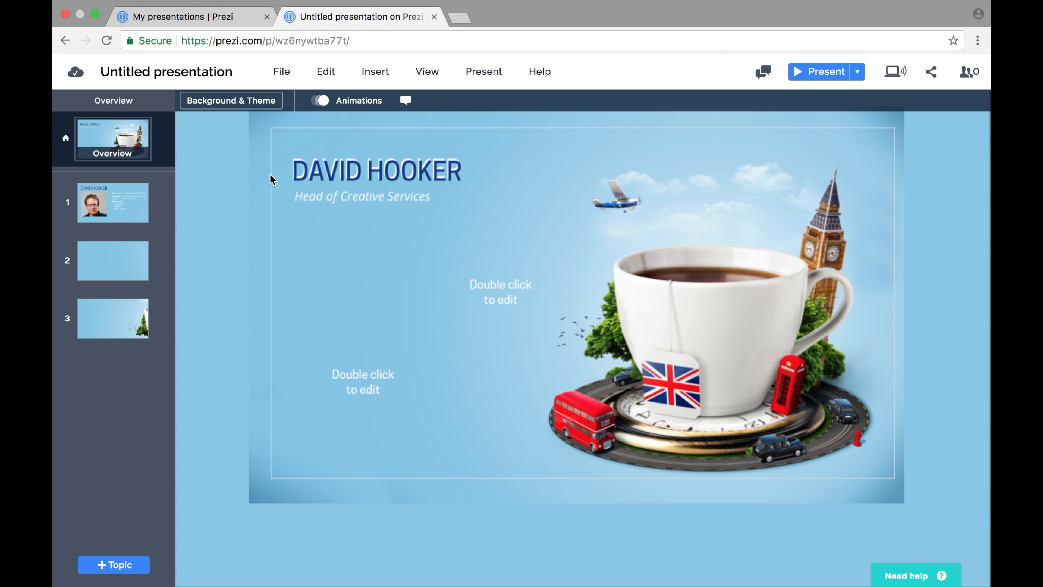
{"action": "left_click", "coordinate": [243, 100]}
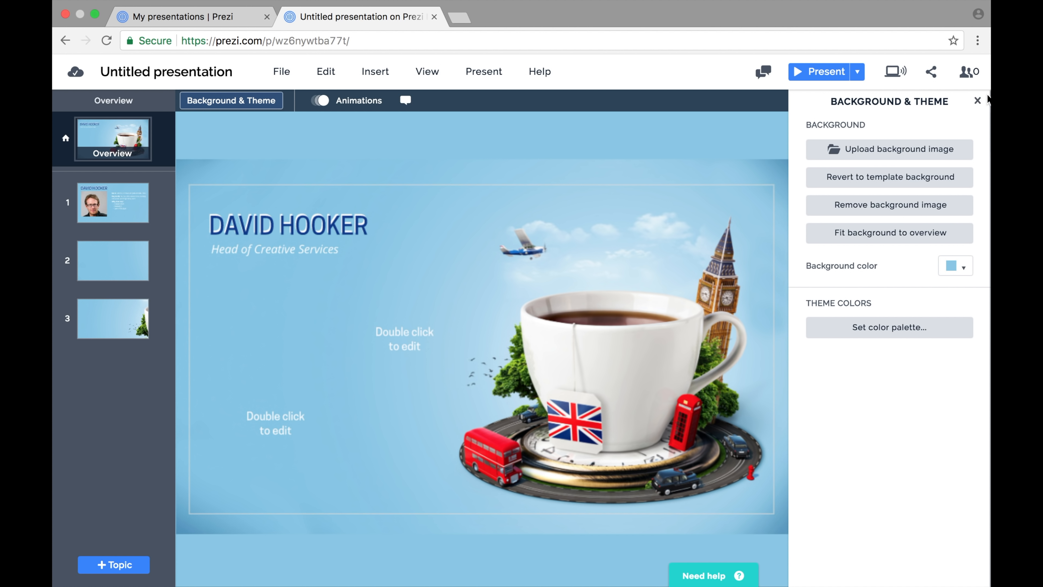
{"action": "left_click", "coordinate": [976, 101]}
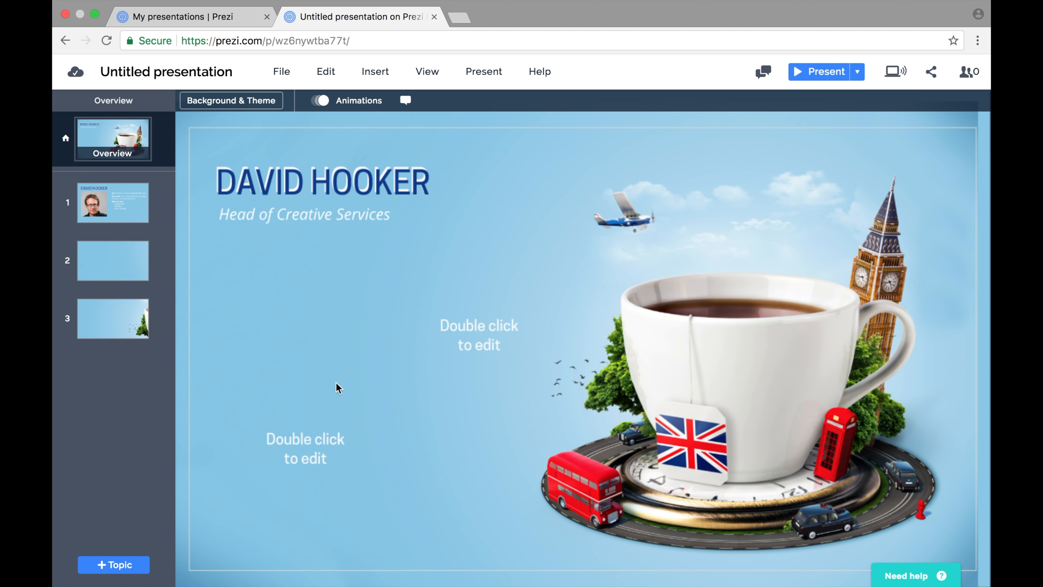
- Add a Stack topic over the teacup's rim and shift the other two blank topics slightly
{"action": "left_click", "coordinate": [121, 565]}
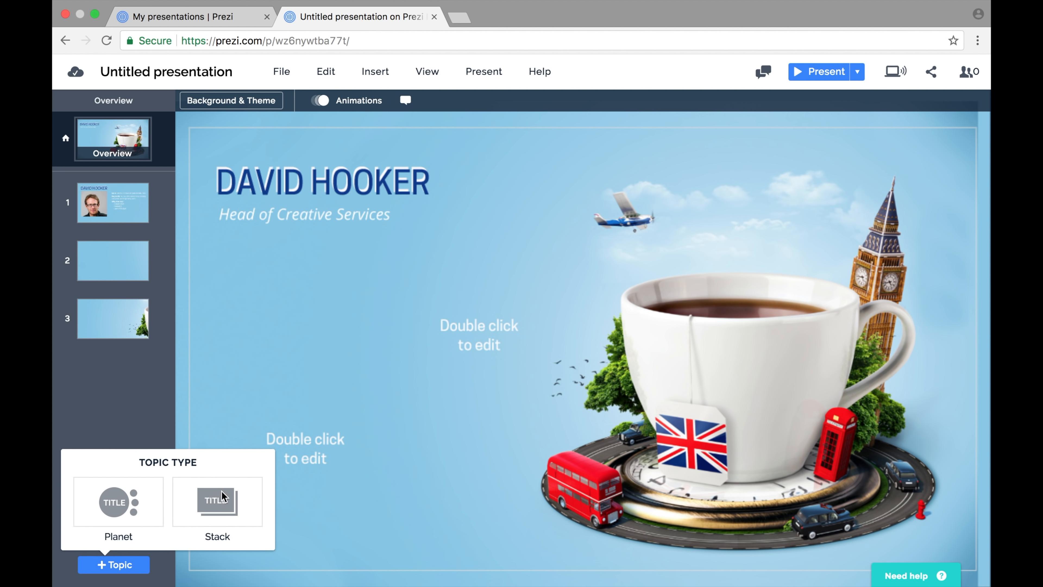
{"action": "left_click", "coordinate": [222, 499]}
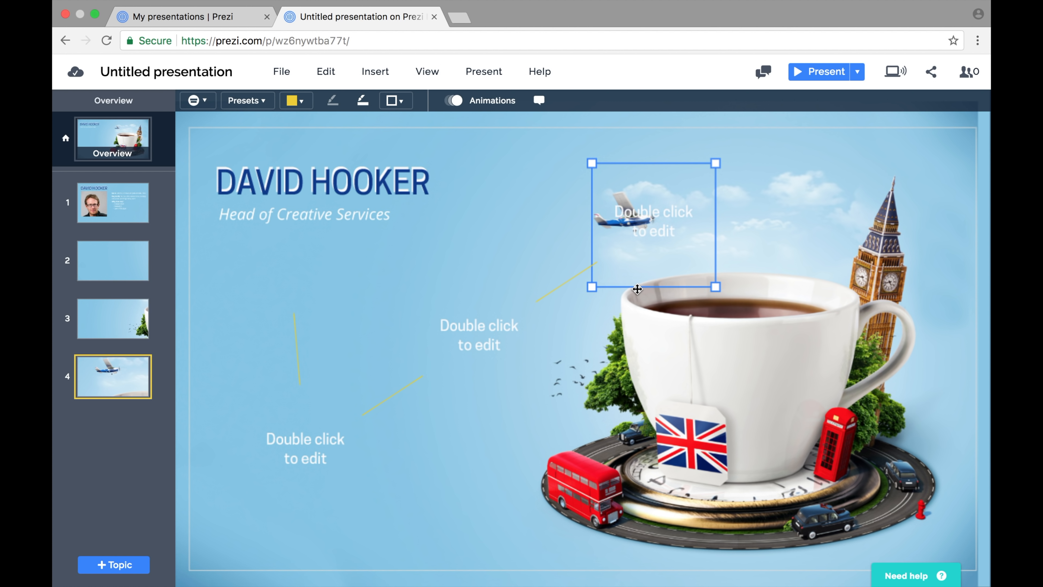
{"action": "left_click_drag", "start_coordinate": [645, 253], "coordinate": [741, 308]}
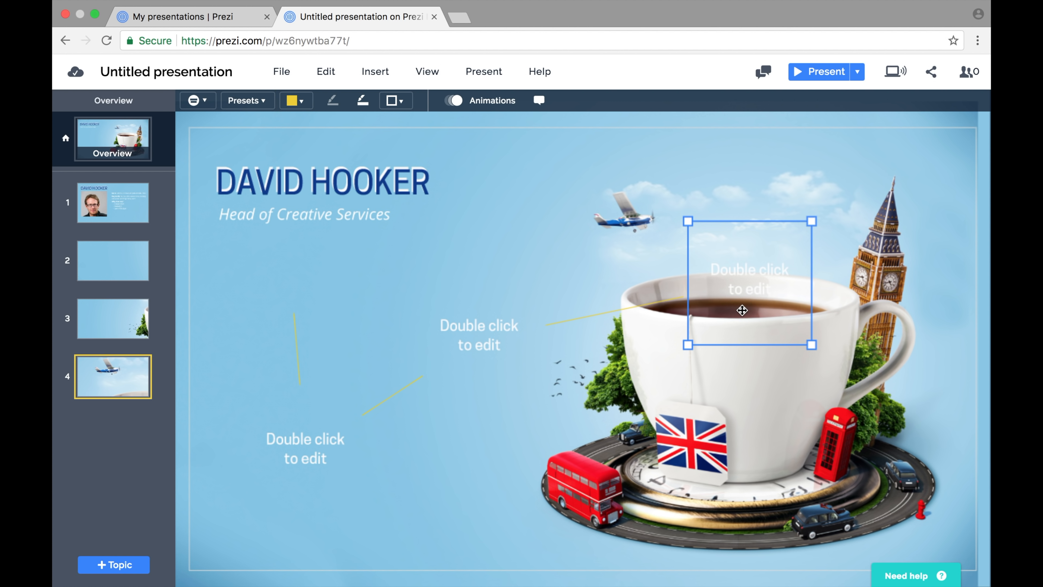
{"action": "left_click", "coordinate": [324, 456]}
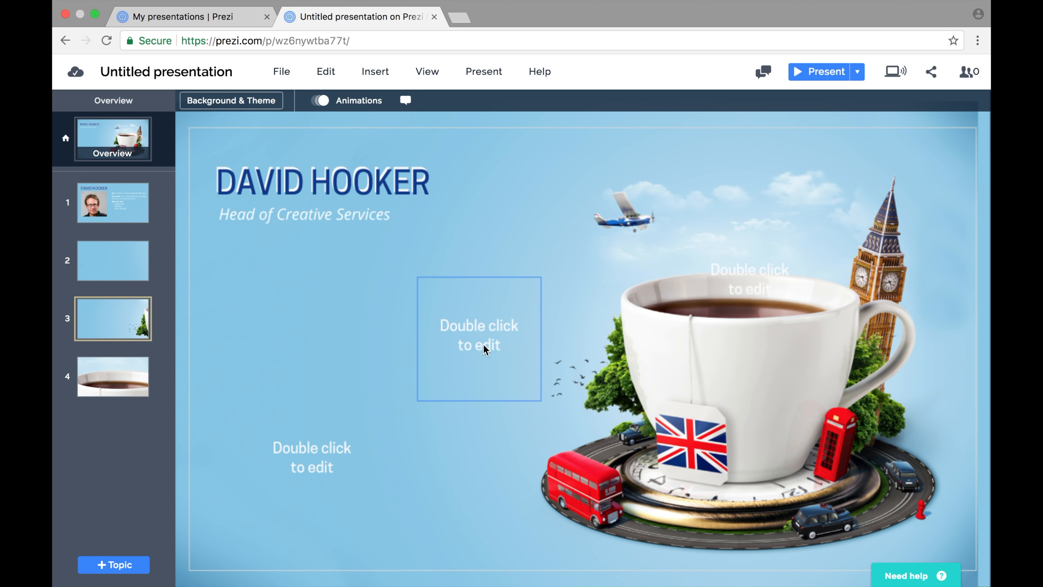
{"action": "left_click_drag", "start_coordinate": [483, 348], "coordinate": [496, 339]}
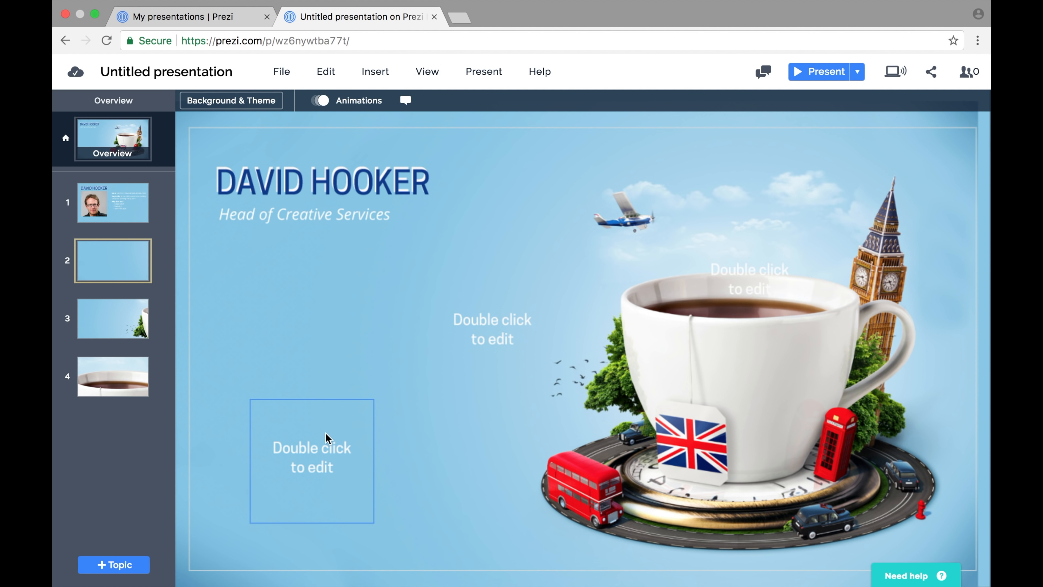
- Fill the blank topic below the title with solid white at full opacity and nudge it slightly upward
{"action": "left_click", "coordinate": [313, 435]}
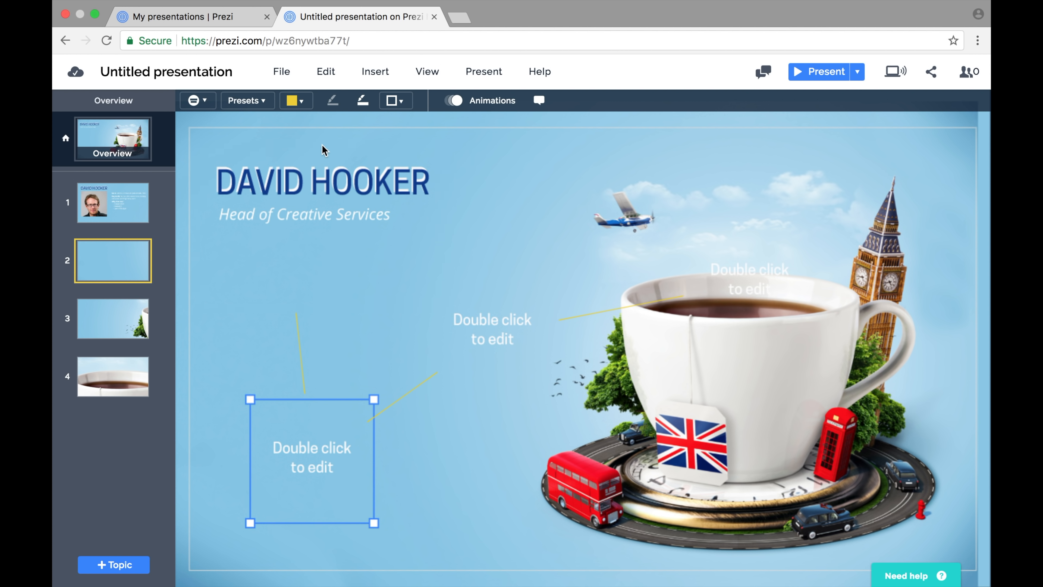
{"action": "left_click", "coordinate": [302, 101]}
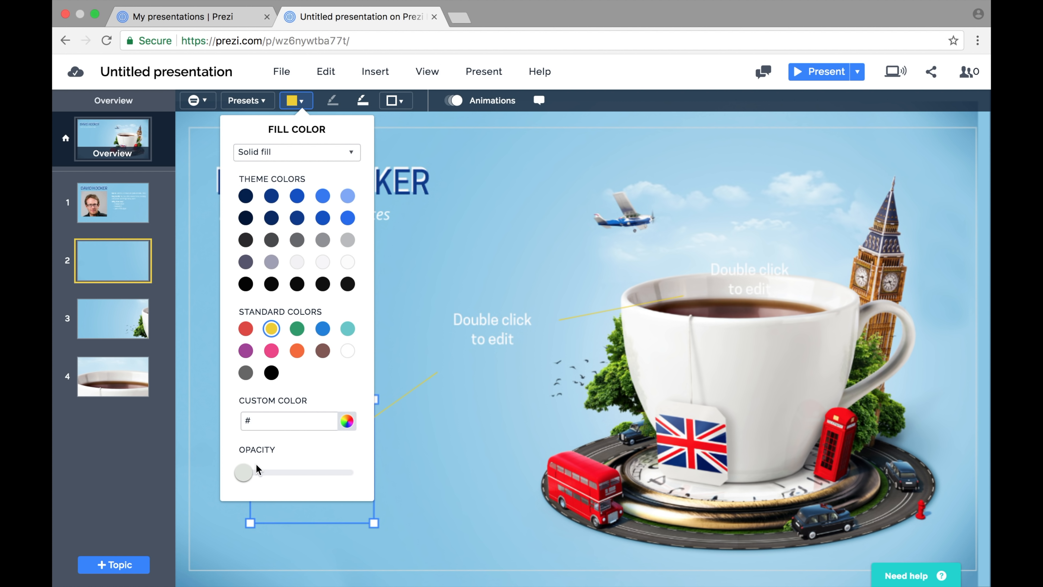
{"action": "left_click_drag", "start_coordinate": [245, 473], "coordinate": [349, 482]}
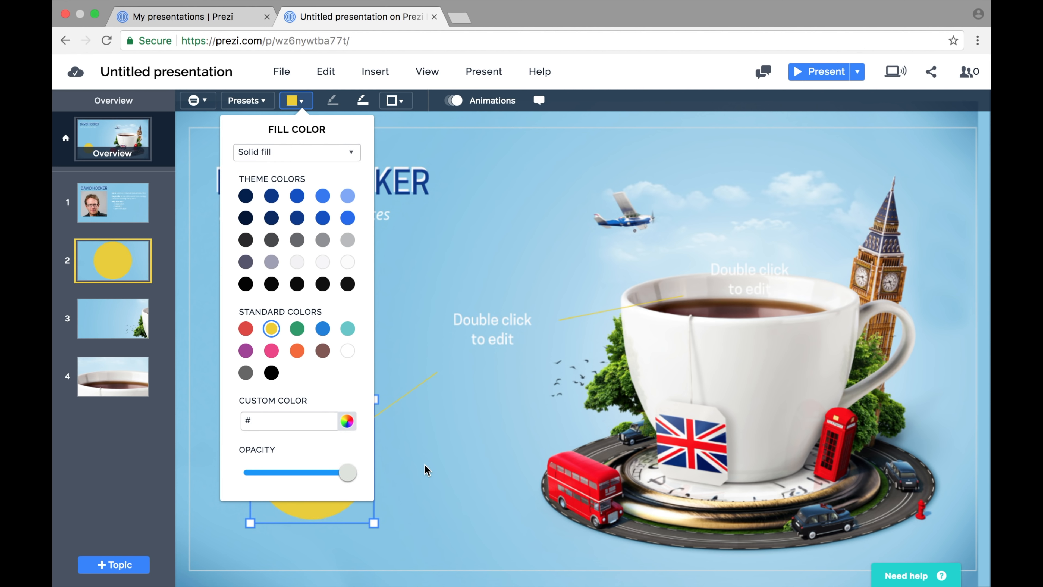
{"action": "left_click", "coordinate": [425, 470]}
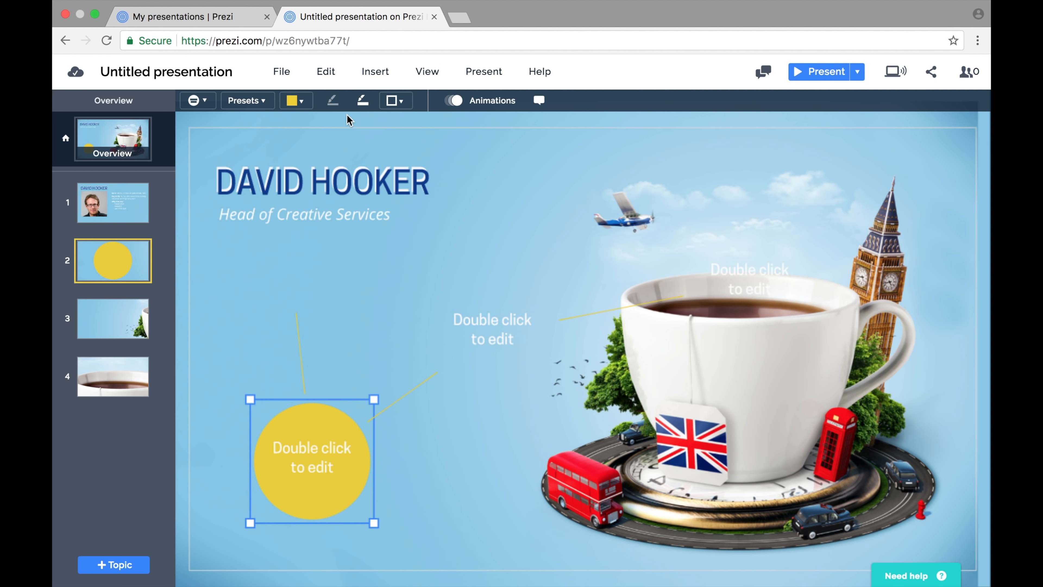
{"action": "left_click", "coordinate": [302, 104]}
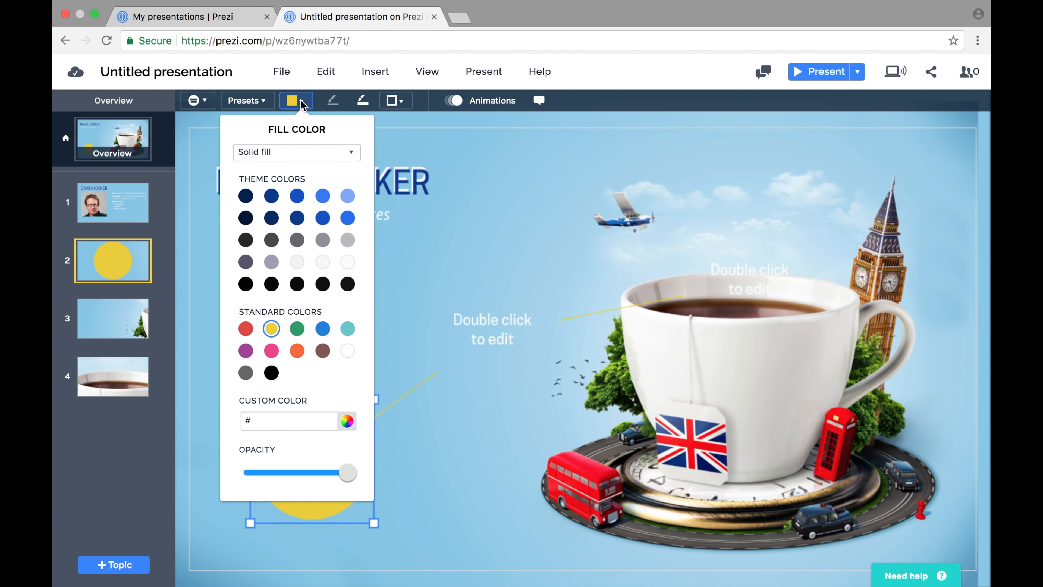
{"action": "left_click", "coordinate": [347, 350]}
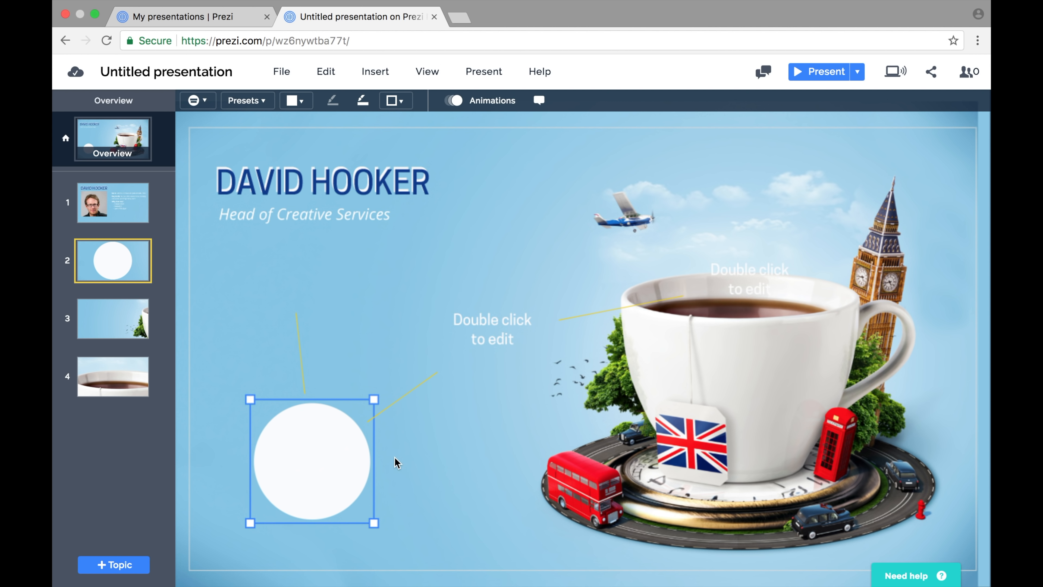
{"action": "left_click_drag", "start_coordinate": [330, 443], "coordinate": [330, 438]}
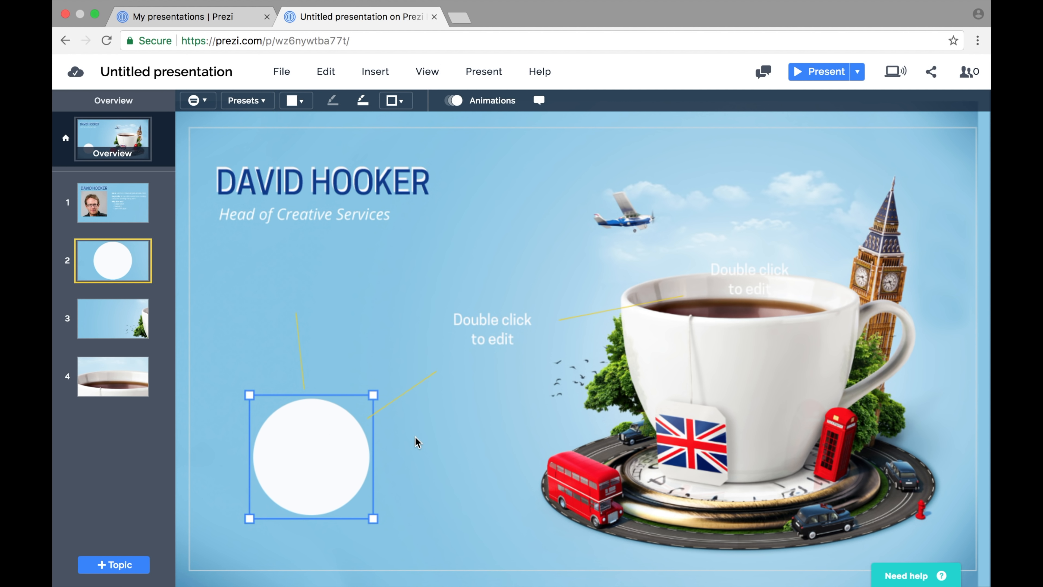
- Lower the opacity of the circle's solid white fill slightly below full
{"action": "left_click", "coordinate": [302, 102]}
{"action": "left_click_drag", "start_coordinate": [348, 477], "coordinate": [335, 479]}
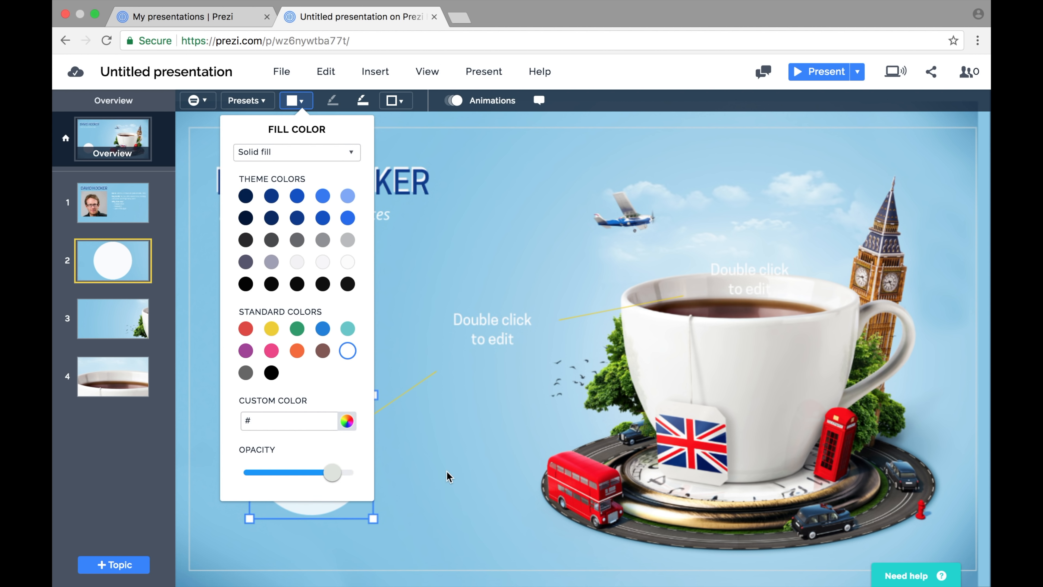
{"action": "left_click", "coordinate": [447, 472]}
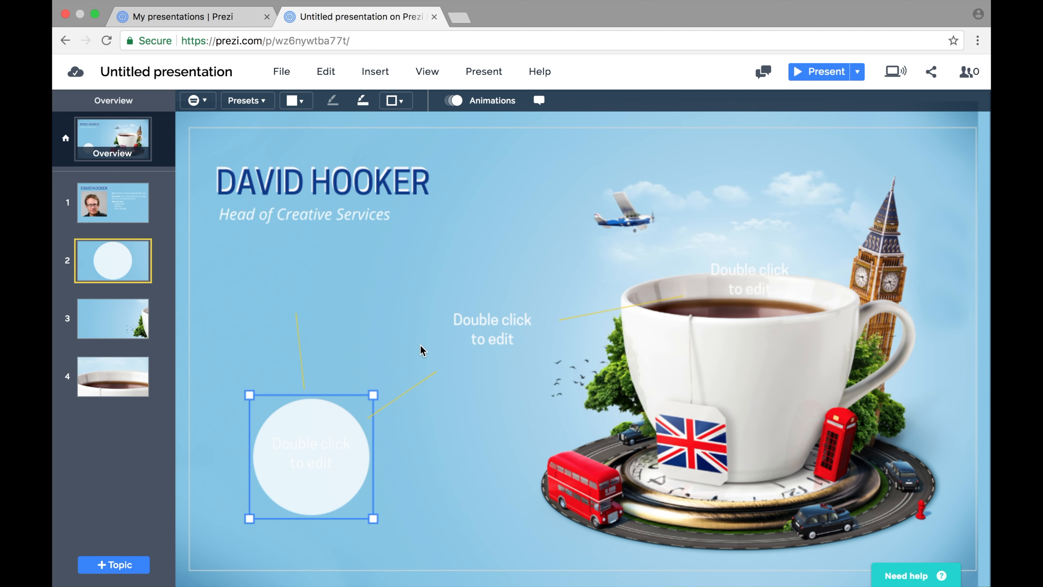
- Switch the circle's fill to a linear gradient with a white start color at slightly reduced opacity
{"action": "left_click", "coordinate": [301, 106]}
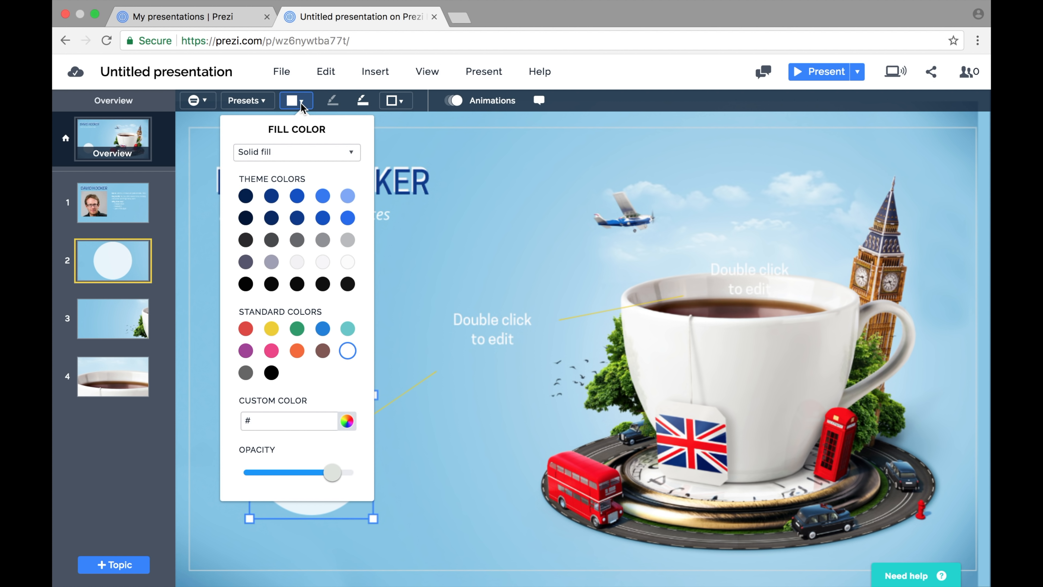
{"action": "left_click", "coordinate": [300, 151]}
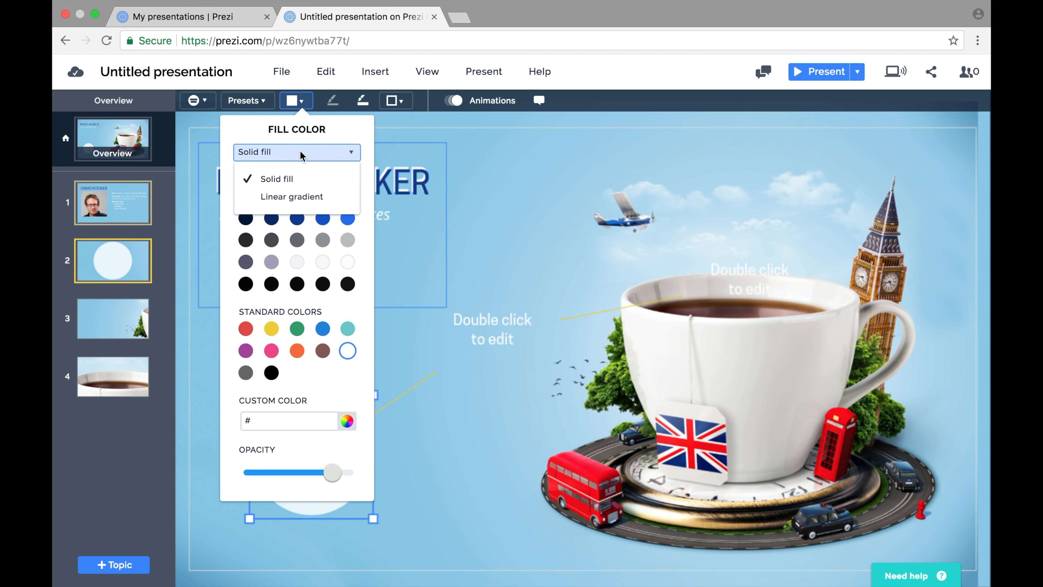
{"action": "left_click", "coordinate": [300, 197]}
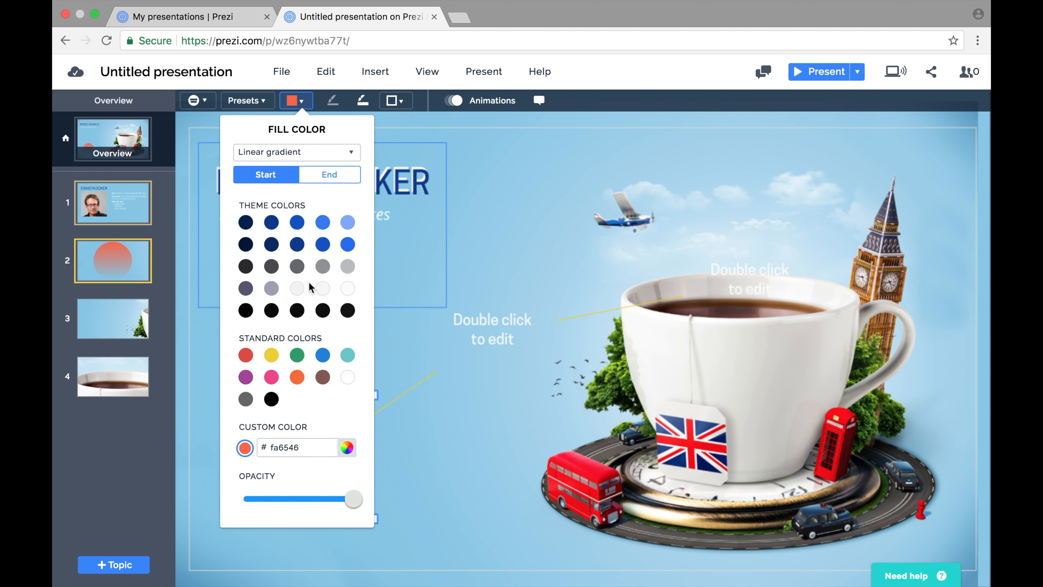
{"action": "left_click", "coordinate": [348, 379]}
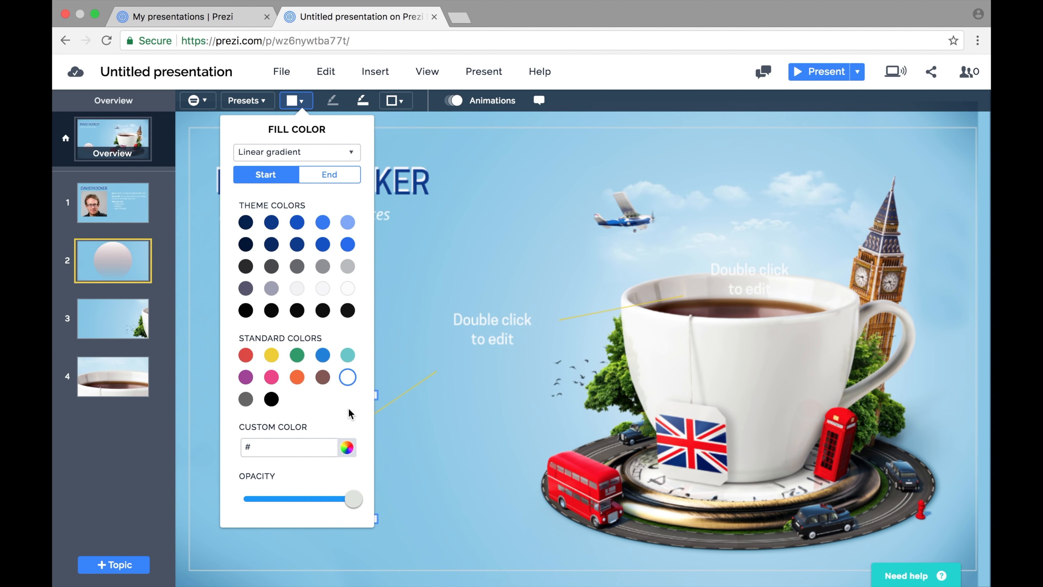
{"action": "left_click_drag", "start_coordinate": [352, 496], "coordinate": [336, 499]}
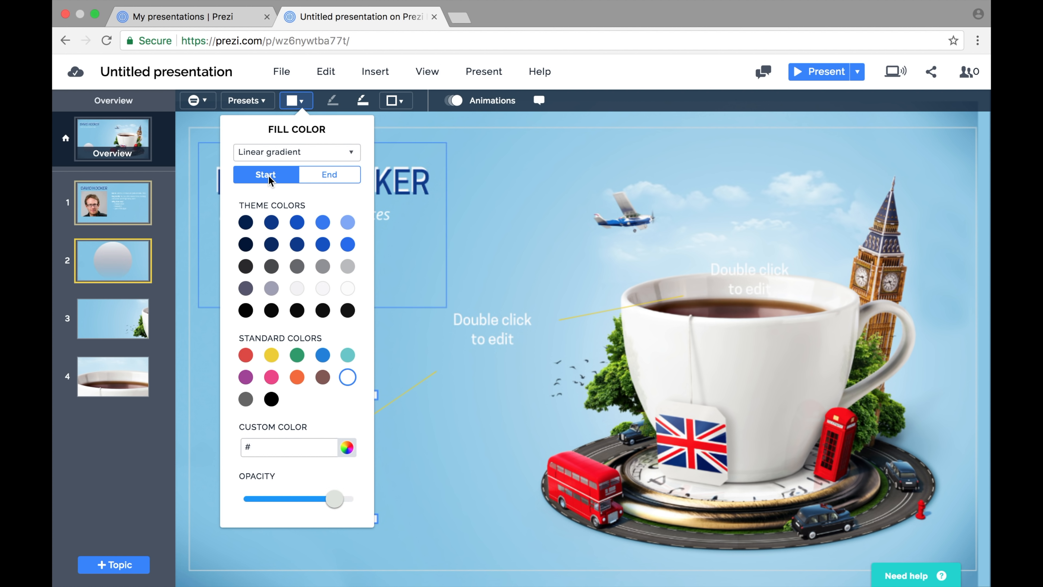
- Set the gradient's end color to white and update the style preset from this circle
{"action": "left_click", "coordinate": [335, 175]}
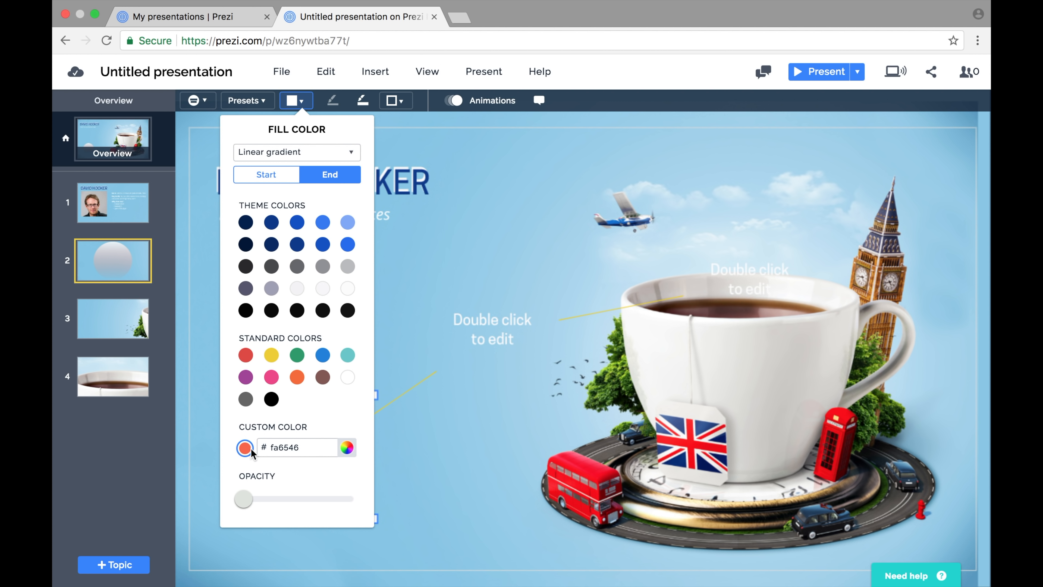
{"action": "left_click", "coordinate": [348, 376]}
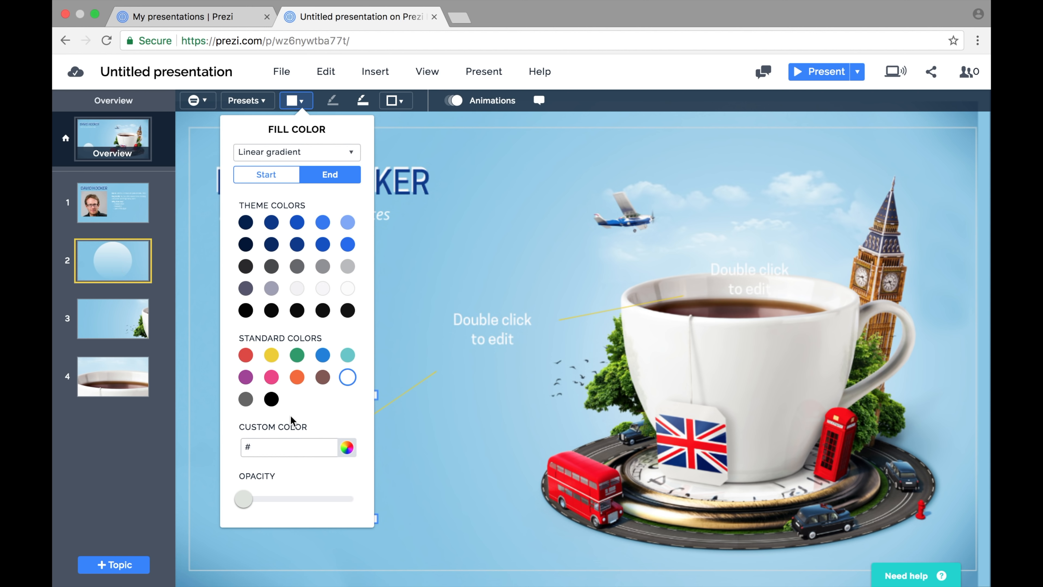
{"action": "left_click", "coordinate": [422, 470]}
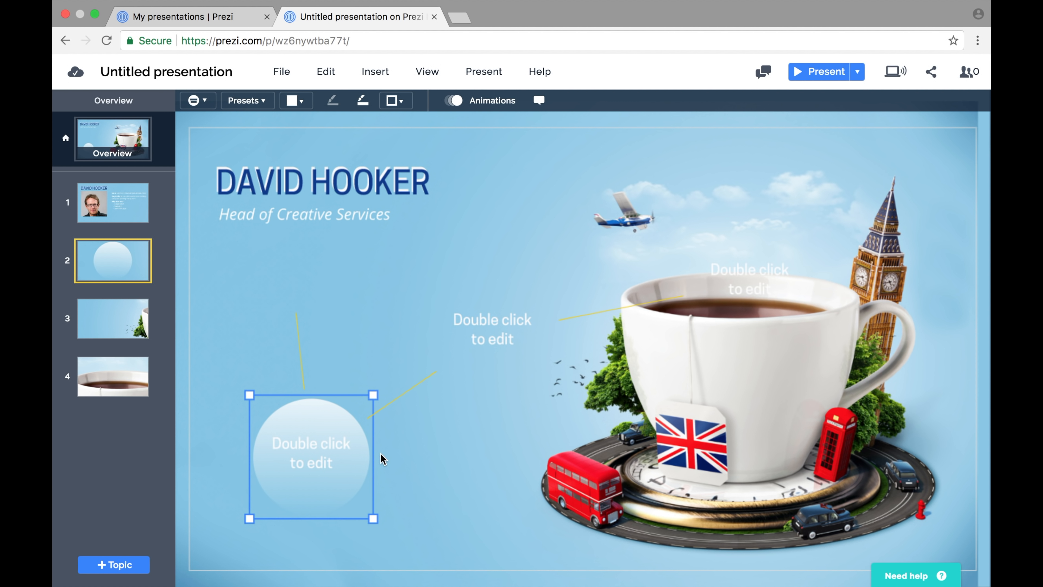
{"action": "right_click", "coordinate": [350, 458]}
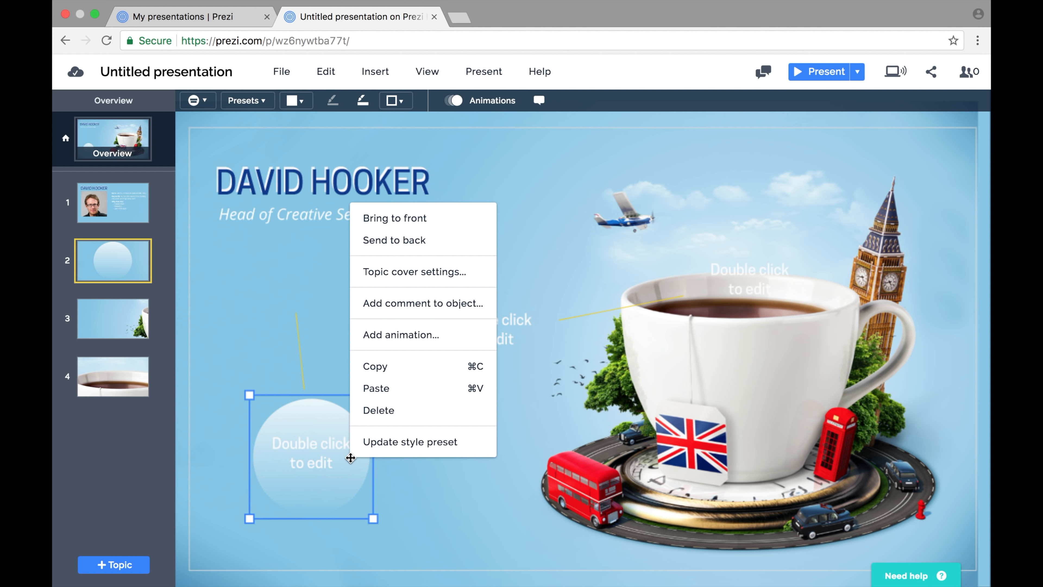
{"action": "left_click", "coordinate": [375, 445]}
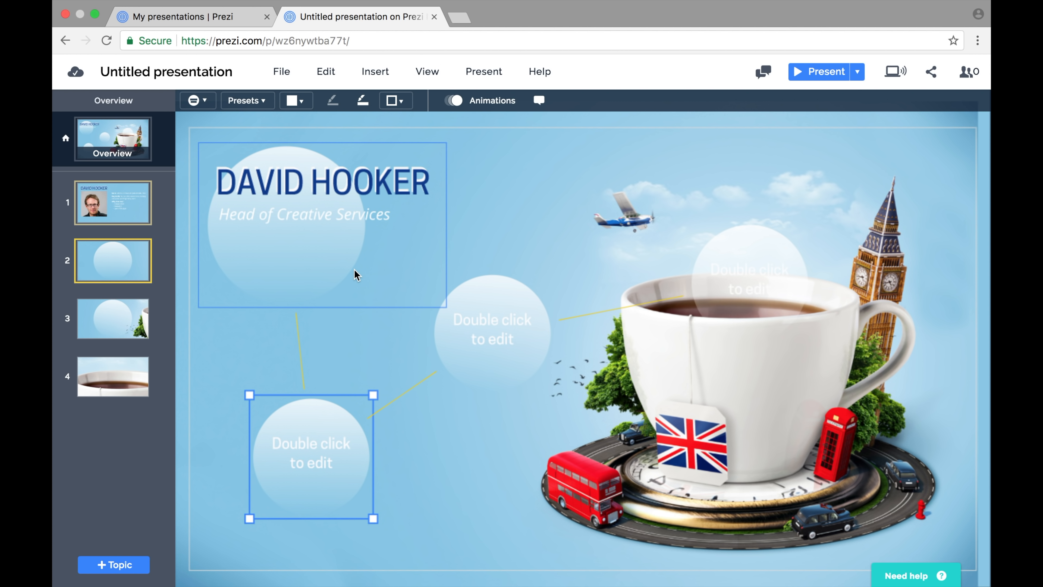
- Reduce the opacity of the title topic's gradient start color to zero
{"action": "left_click", "coordinate": [334, 266]}
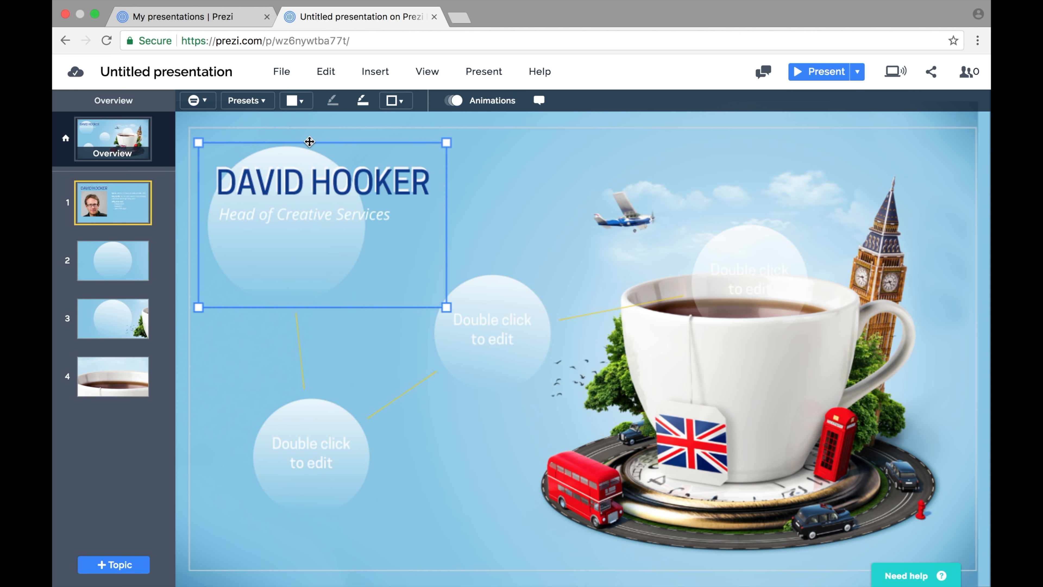
{"action": "left_click", "coordinate": [303, 100]}
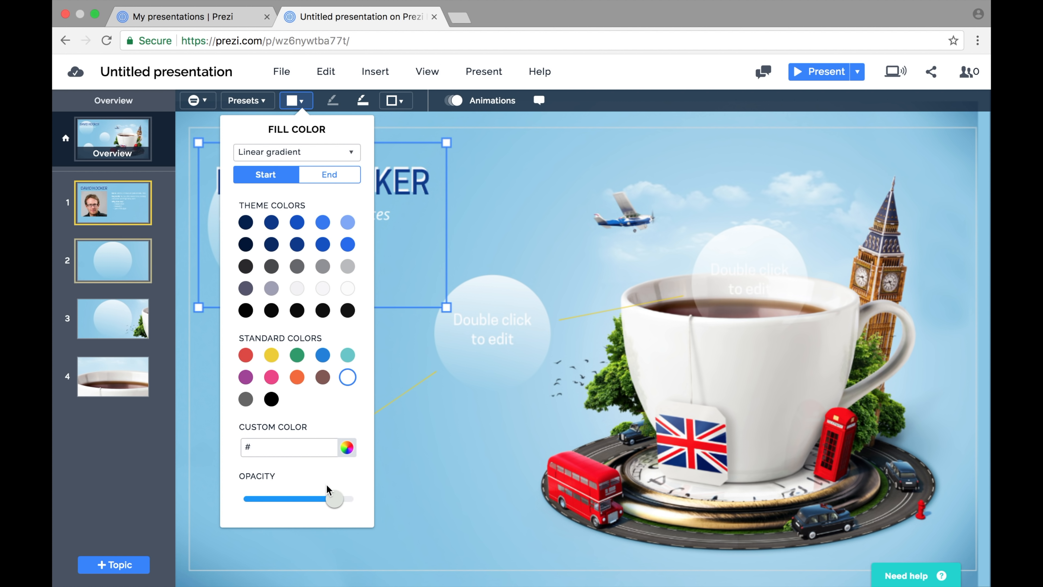
{"action": "left_click_drag", "start_coordinate": [334, 499], "coordinate": [239, 501]}
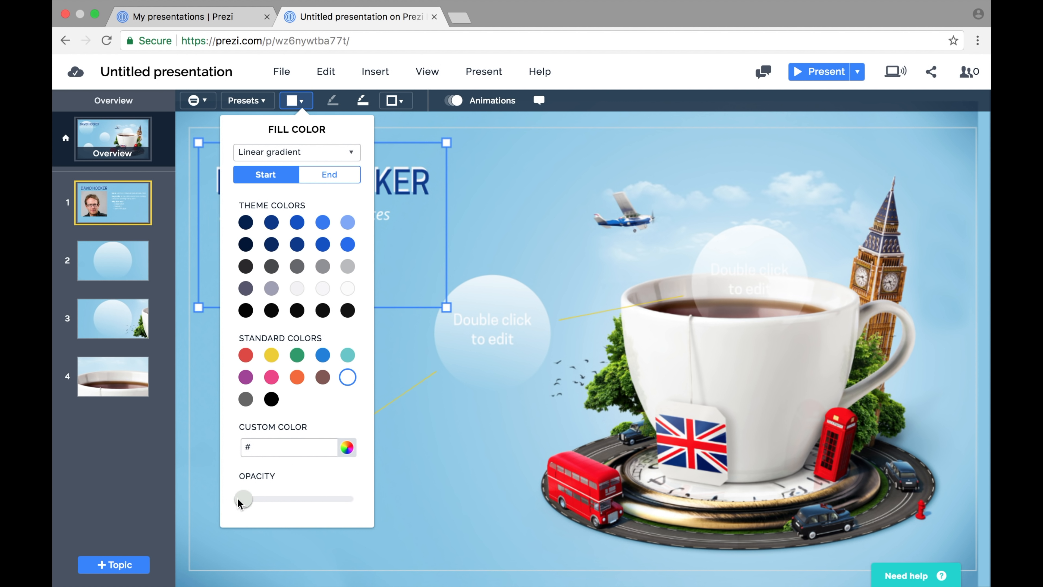
{"action": "left_click", "coordinate": [456, 498]}
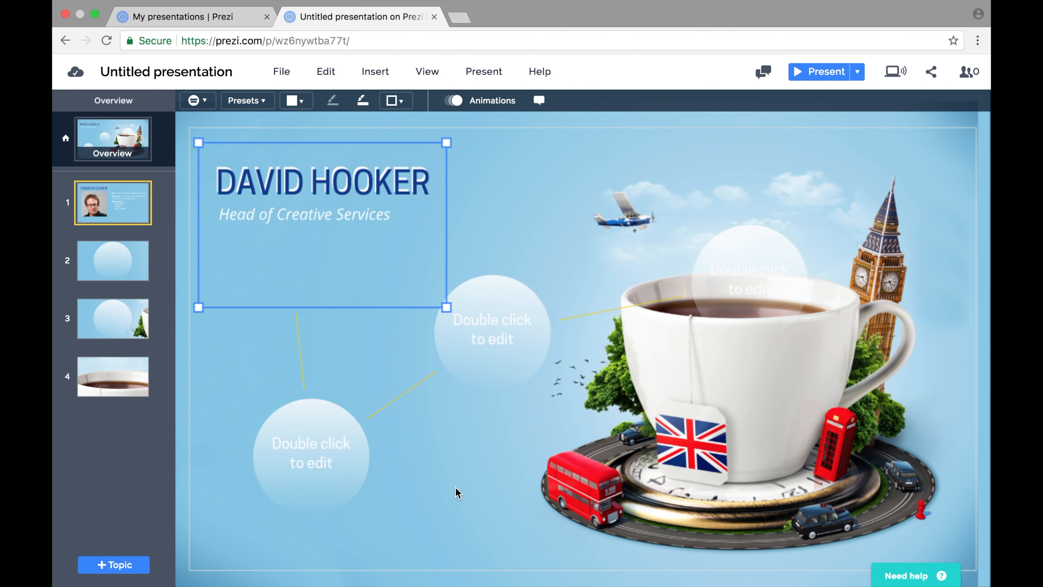
{"action": "left_click", "coordinate": [465, 475]}
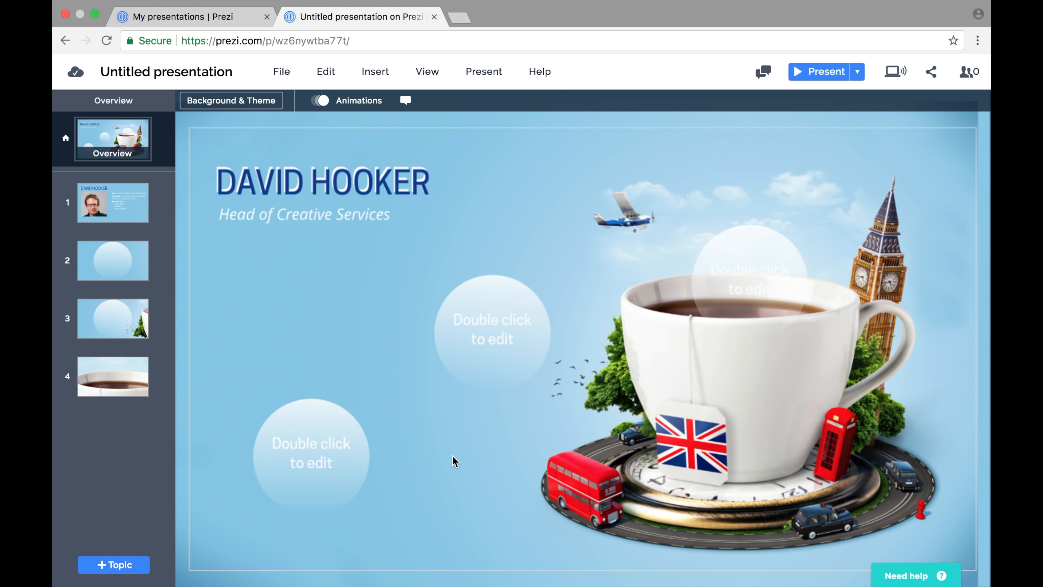
- Replace the lowest circle's placeholder text with EDUCATION, enlarged, dark blue and extending past the circle's right edge
{"action": "left_click", "coordinate": [328, 434]}
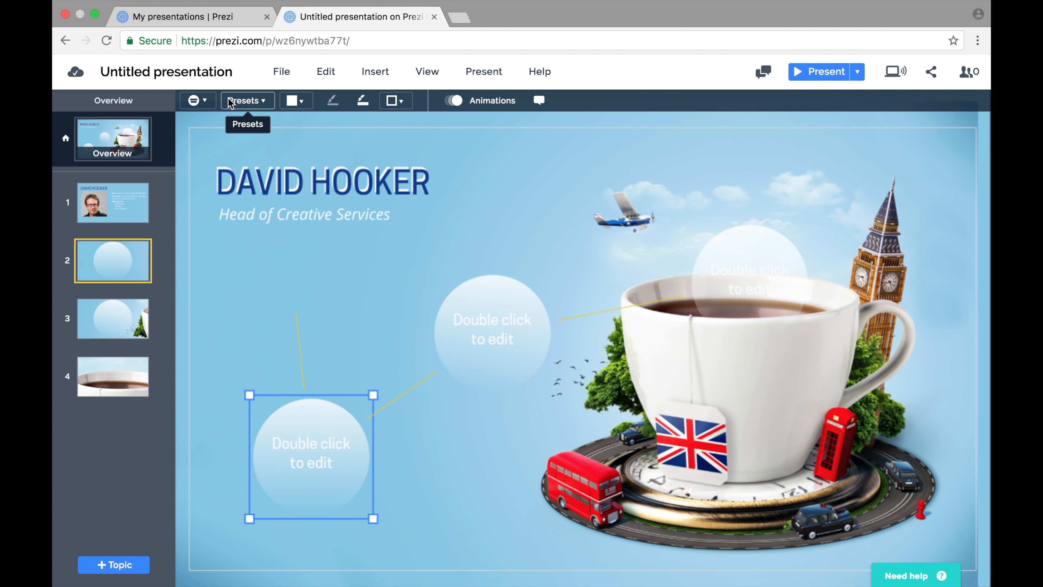
{"action": "double_click", "coordinate": [317, 453]}
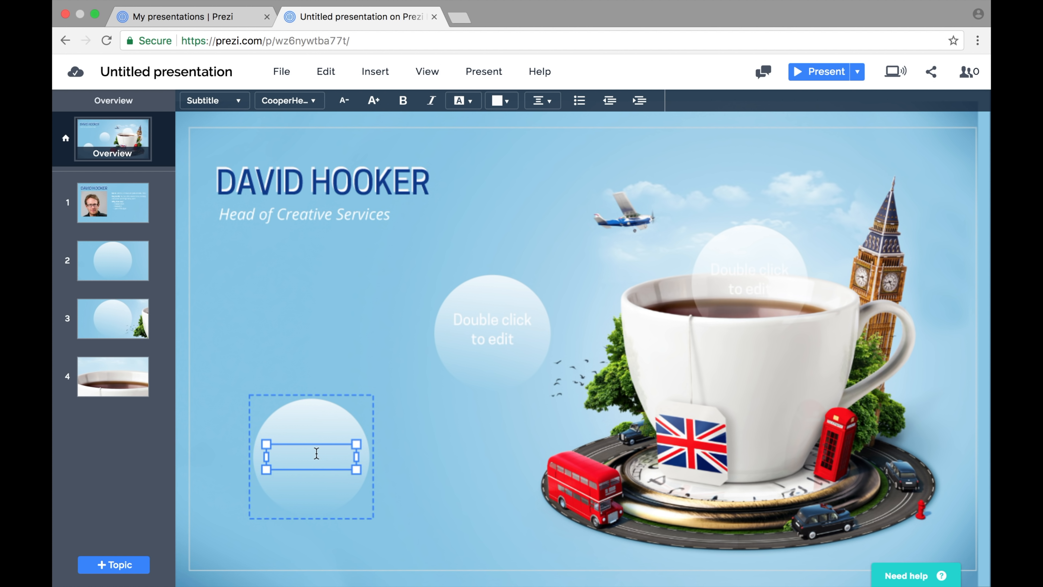
{"action": "type", "text": "EDUCATION"}
{"action": "left_click_drag", "start_coordinate": [357, 470], "coordinate": [411, 497]}
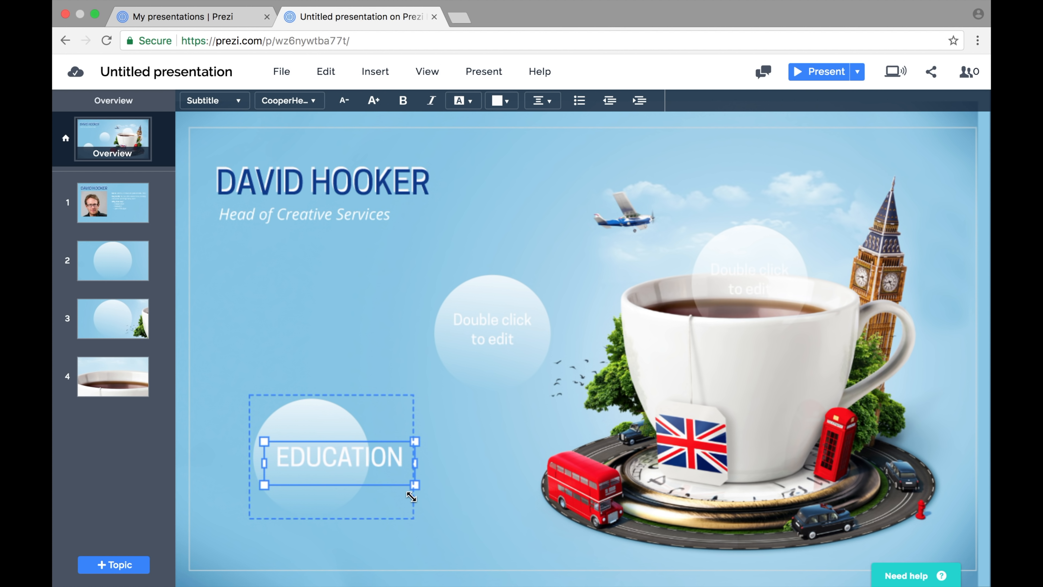
{"action": "left_click", "coordinate": [369, 463]}
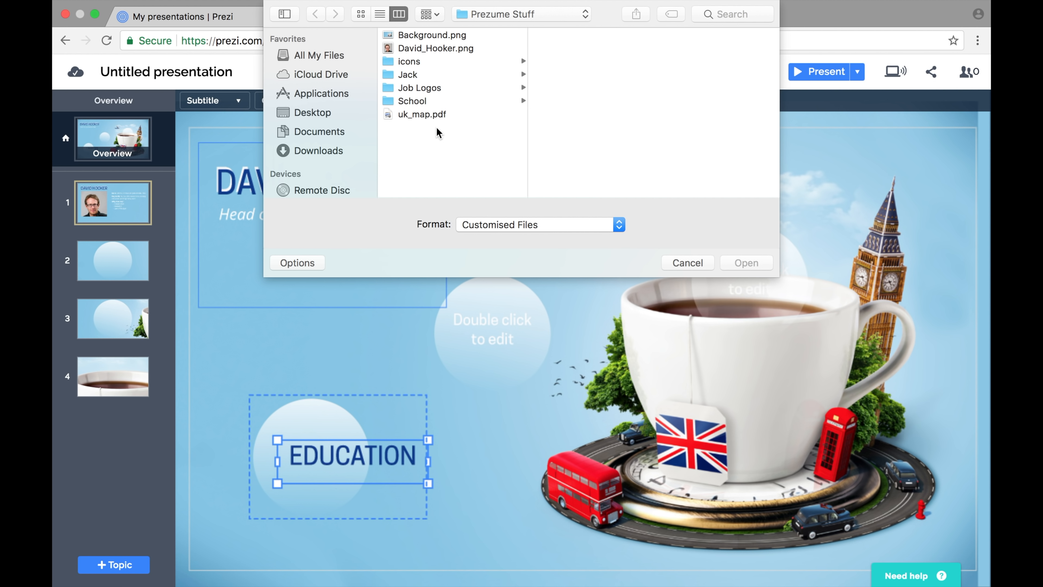
- Insert icon_study.pdf from the icons folder into the cover and place it beneath the EDUCATION text
{"action": "left_click", "coordinate": [414, 63]}
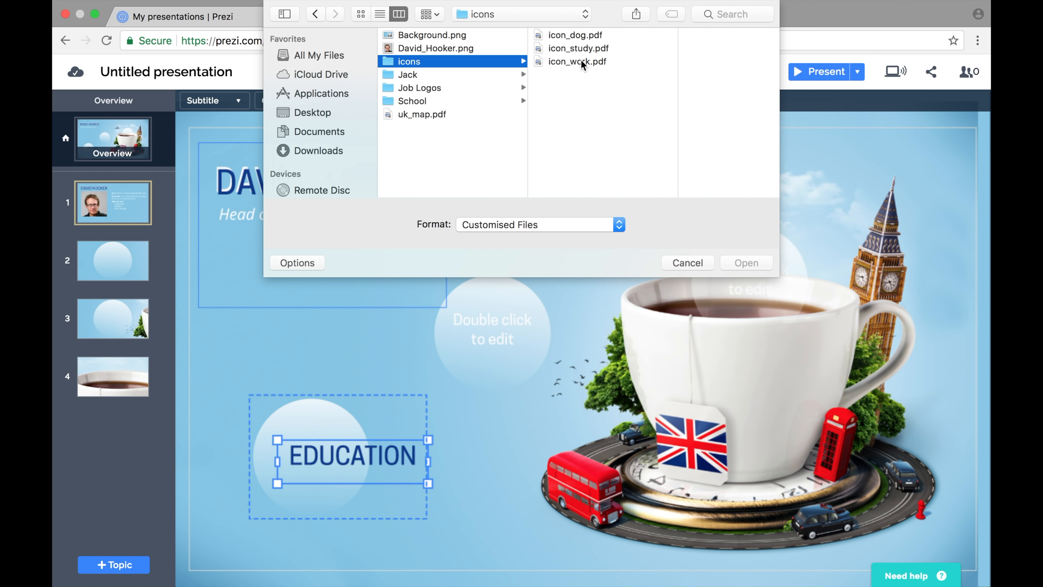
{"action": "left_click", "coordinate": [582, 48]}
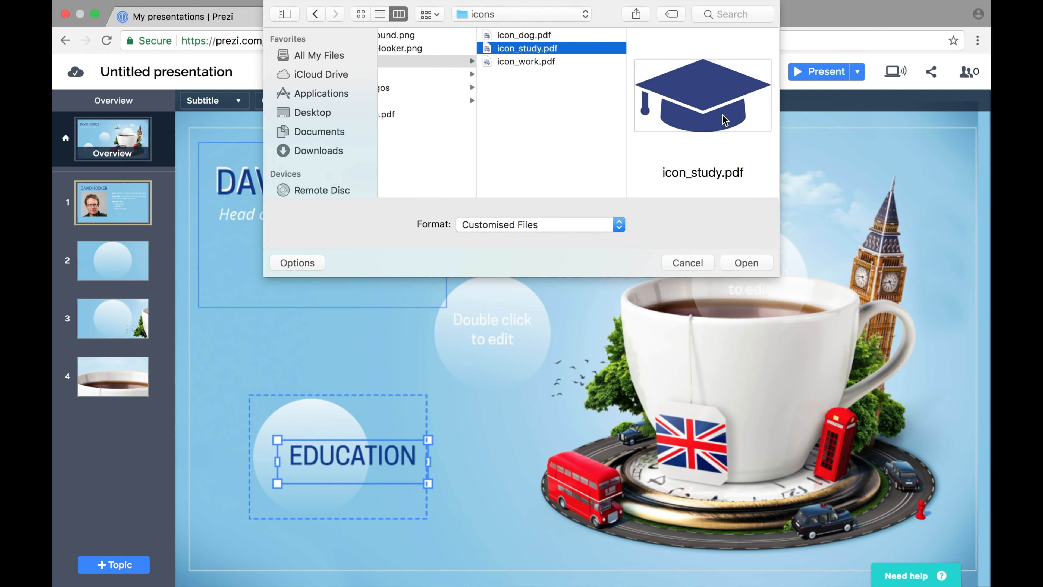
{"action": "left_click", "coordinate": [753, 267]}
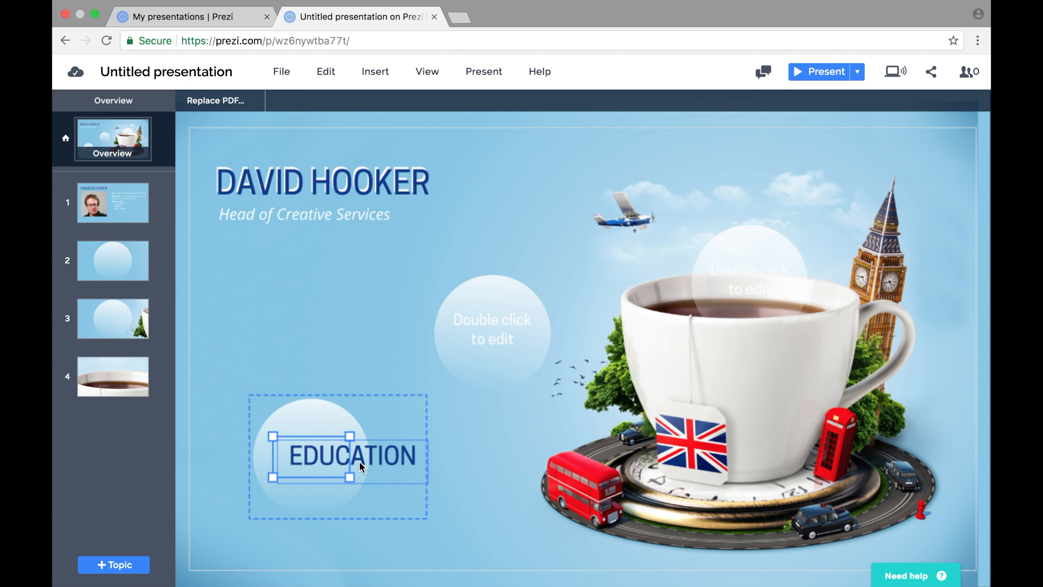
{"action": "left_click_drag", "start_coordinate": [325, 456], "coordinate": [377, 493]}
{"action": "left_click", "coordinate": [455, 499]}
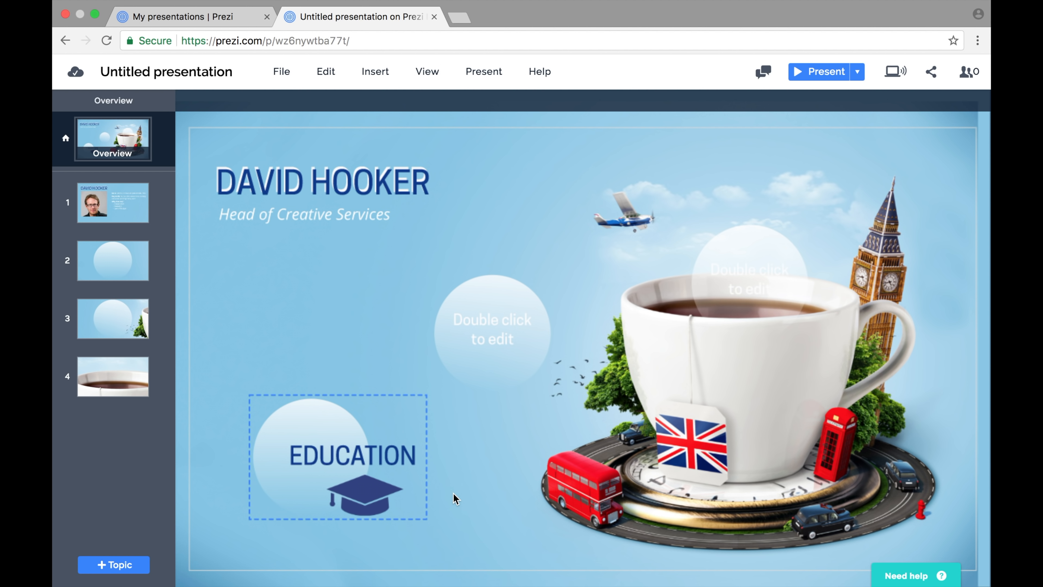
- Switch the middle circle's topic cover to Custom and replace its placeholder text with EXPERIENCE
{"action": "left_click", "coordinate": [508, 354]}
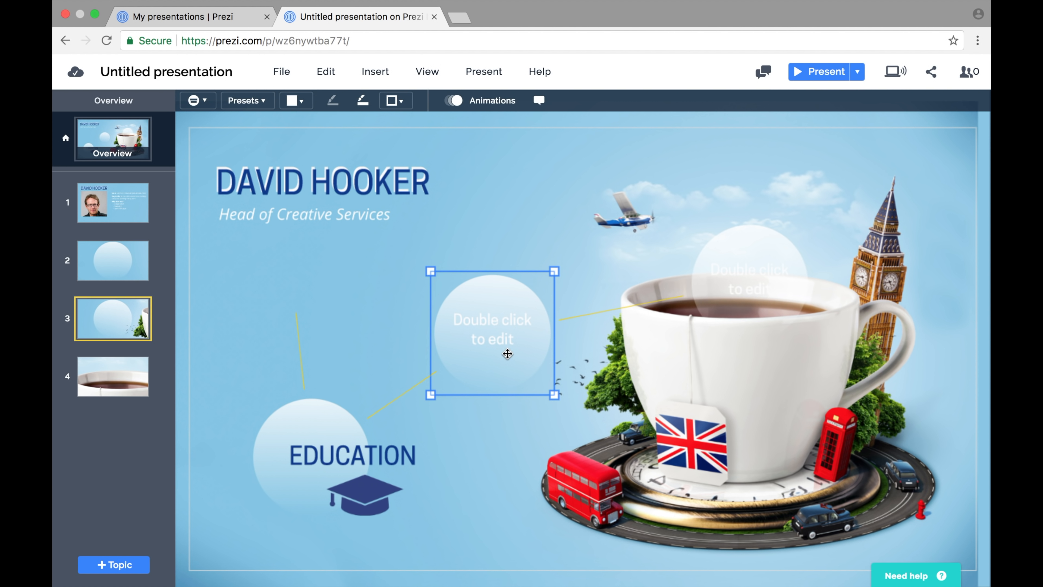
{"action": "left_click", "coordinate": [197, 101]}
{"action": "mouse_move", "coordinate": [128, 251]}
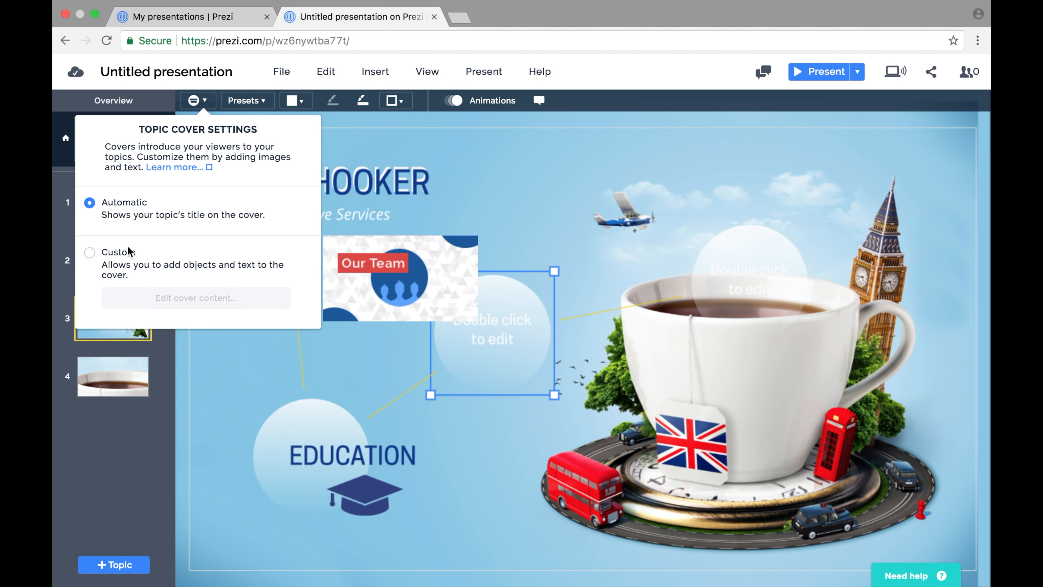
{"action": "left_click", "coordinate": [89, 254]}
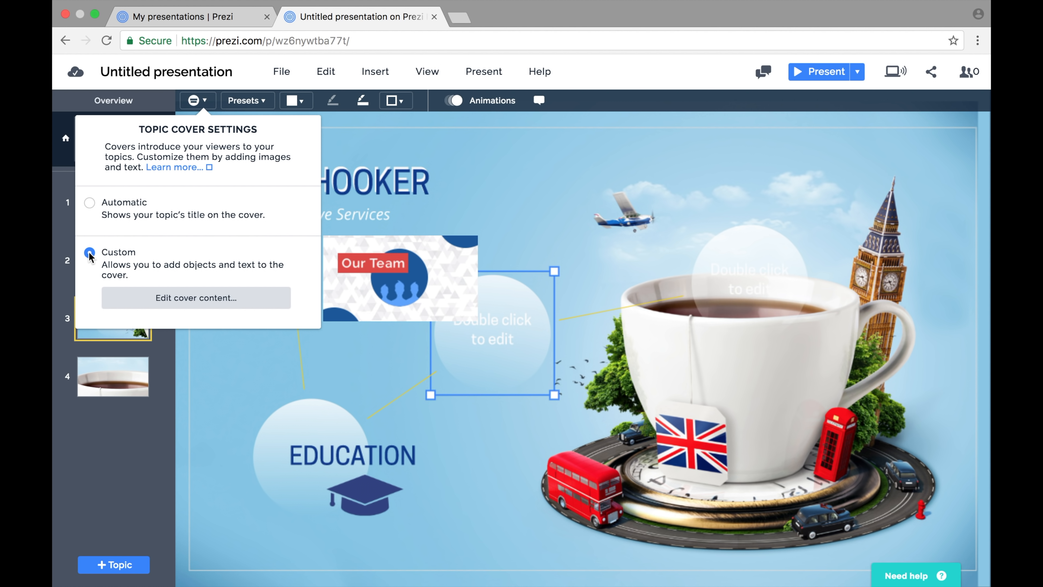
{"action": "left_click", "coordinate": [214, 303]}
{"action": "double_click", "coordinate": [471, 323]}
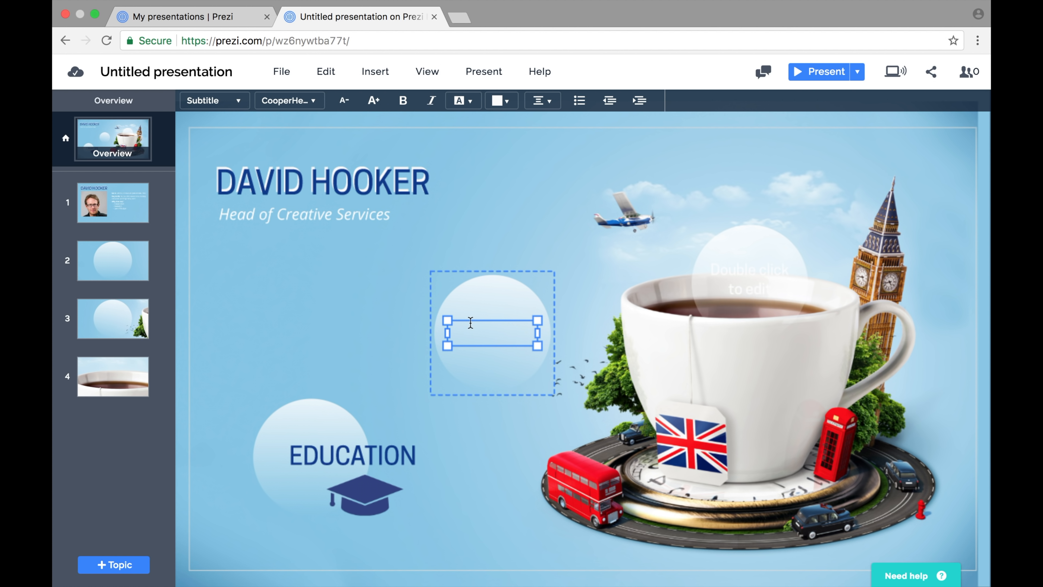
{"action": "type", "text": "EXPERIENCE"}
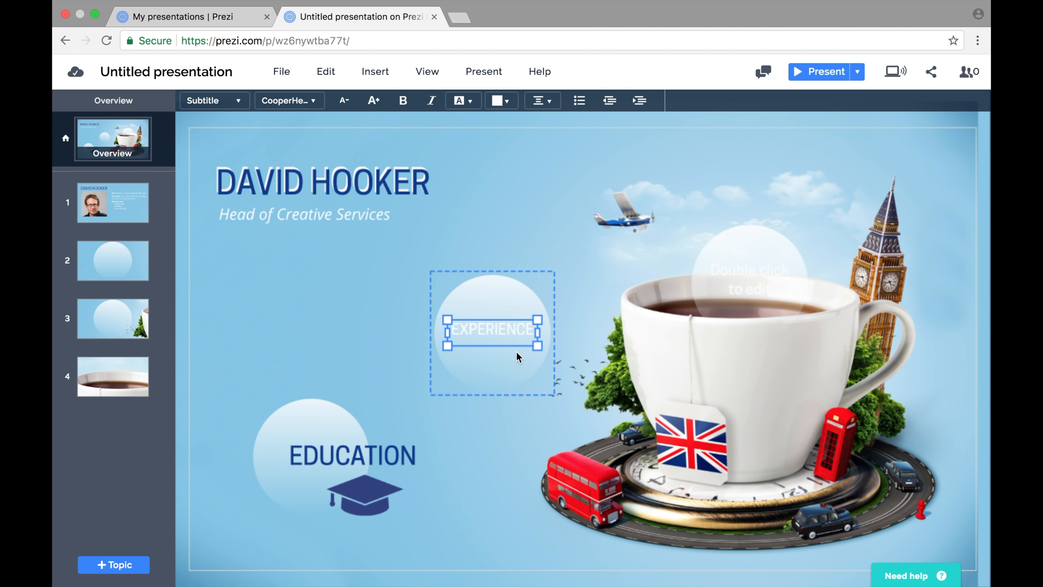
- Enlarge the EXPERIENCE text, shift it past the circle's right edge and color it dark blue from the theme colors
{"action": "left_click_drag", "start_coordinate": [538, 346], "coordinate": [577, 364]}
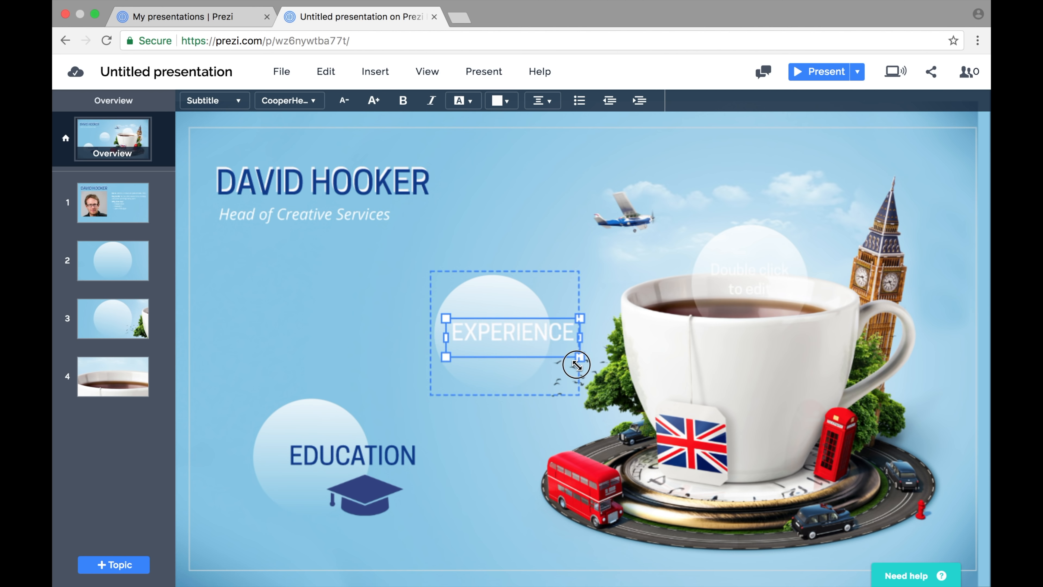
{"action": "left_click_drag", "start_coordinate": [531, 335], "coordinate": [553, 332]}
{"action": "double_click", "coordinate": [553, 332]}
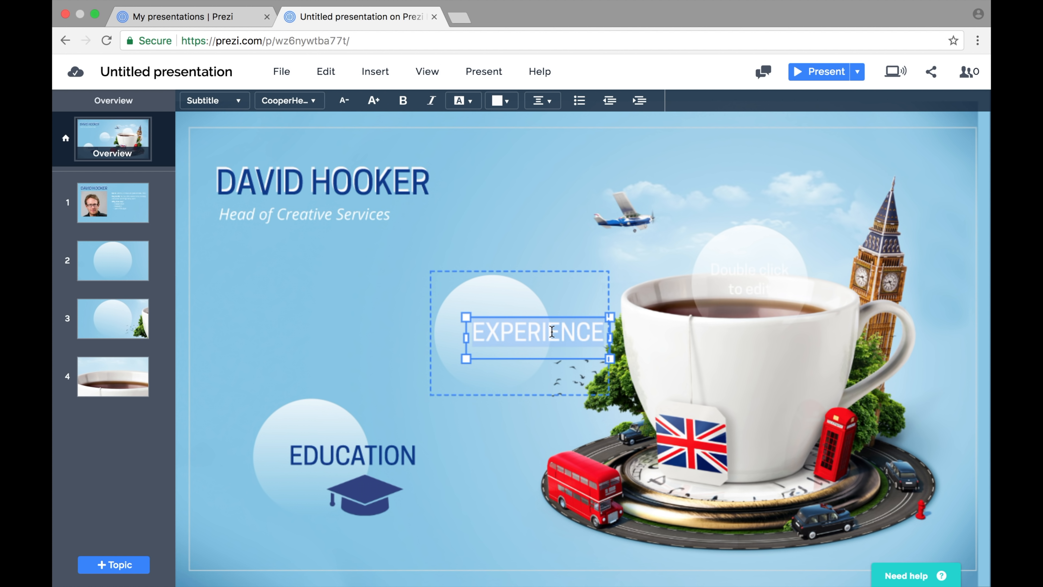
{"action": "left_click", "coordinate": [508, 105]}
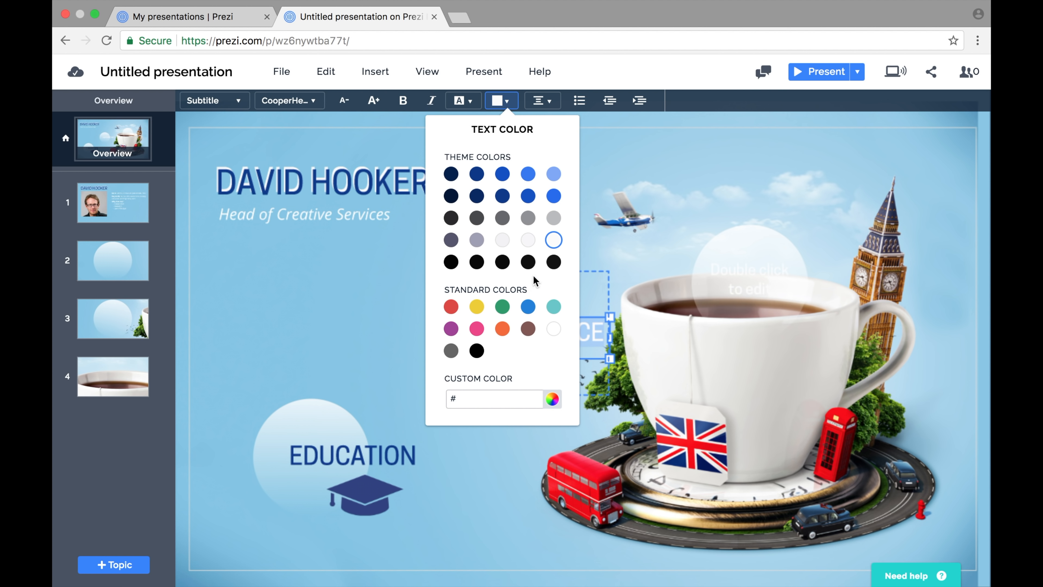
{"action": "left_click", "coordinate": [503, 197]}
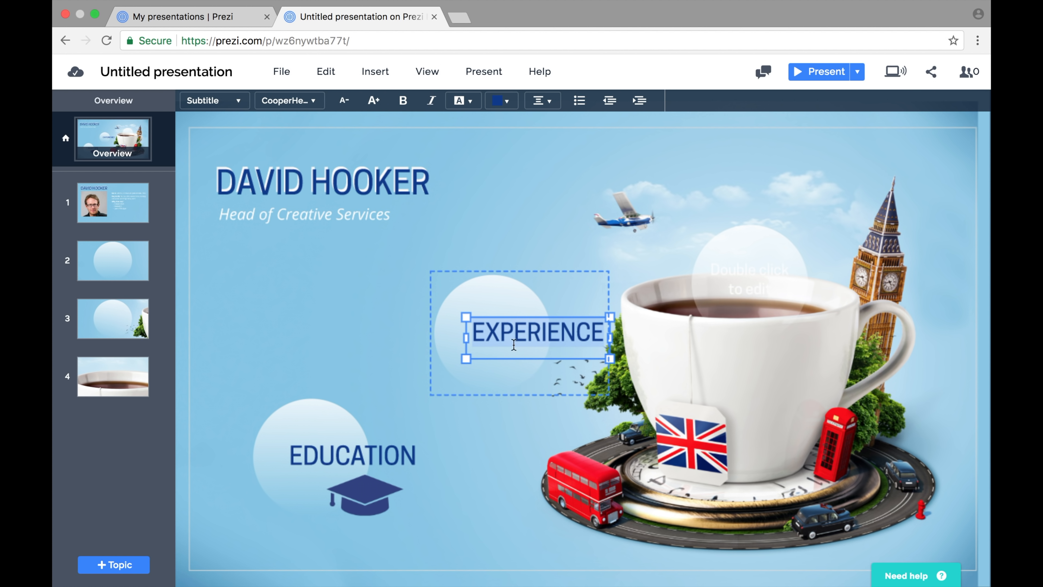
{"action": "left_click", "coordinate": [519, 378]}
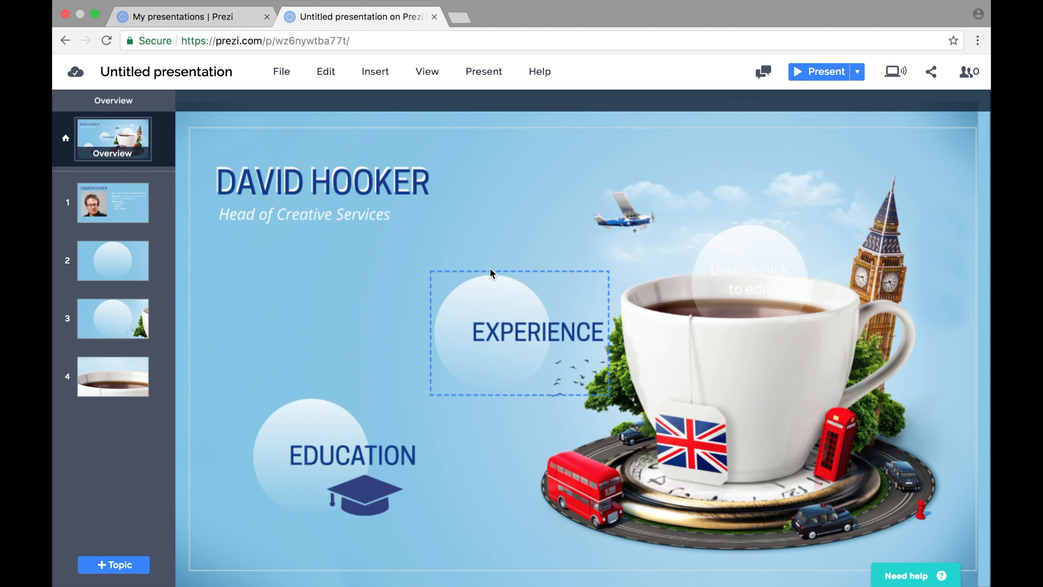
- Insert icon_work.pdf into the EXPERIENCE cover, shrink it and place it beneath the text
{"action": "left_click", "coordinate": [373, 72]}
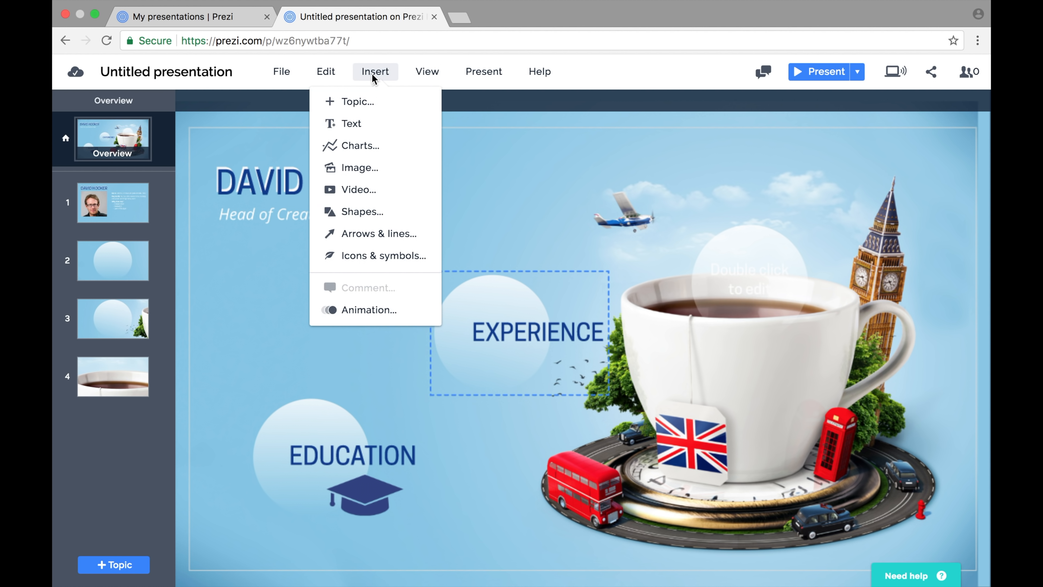
{"action": "left_click", "coordinate": [371, 168]}
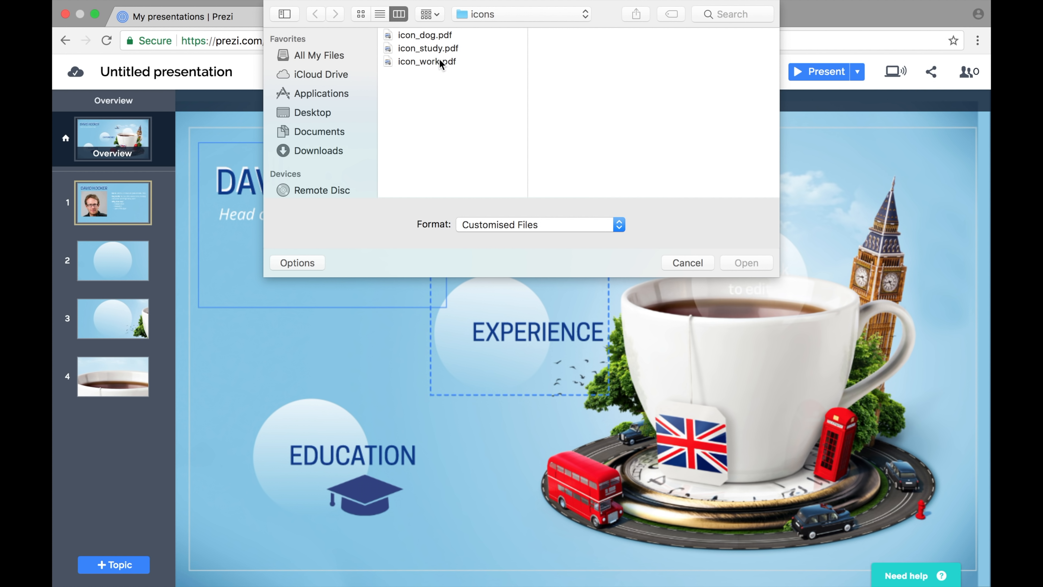
{"action": "left_click", "coordinate": [429, 62]}
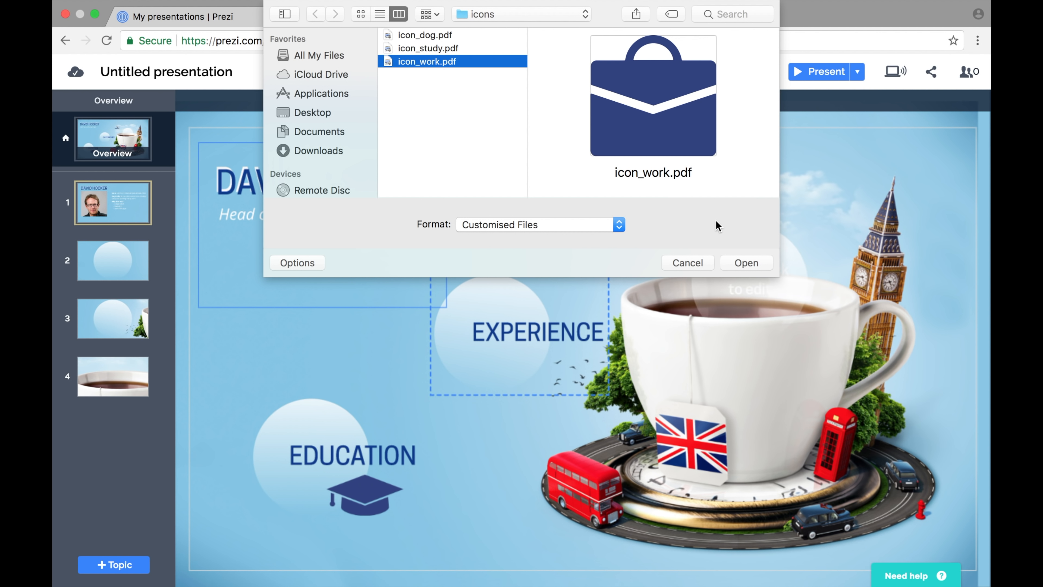
{"action": "left_click", "coordinate": [745, 263]}
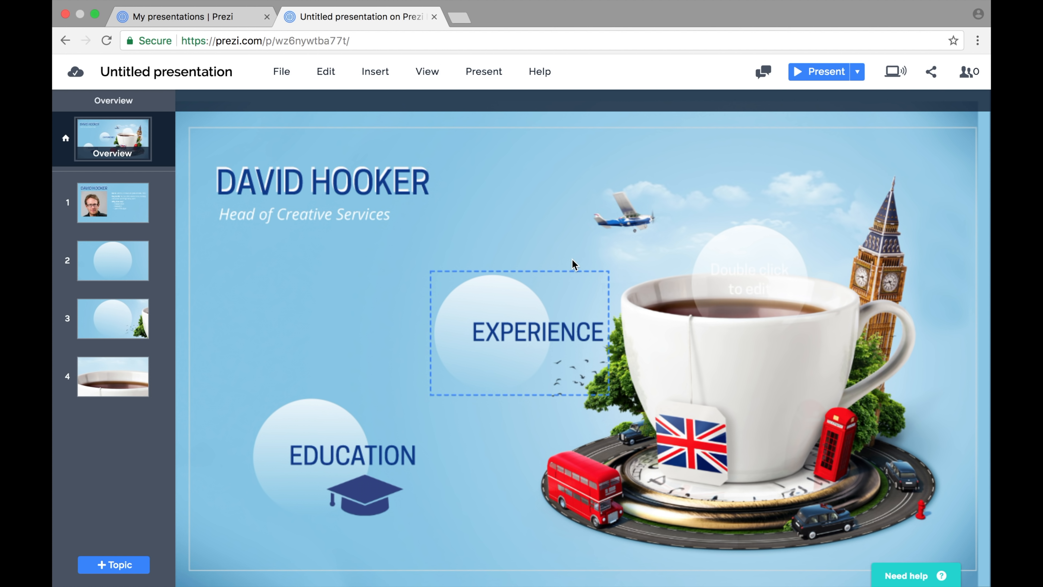
{"action": "left_click_drag", "start_coordinate": [520, 344], "coordinate": [568, 394]}
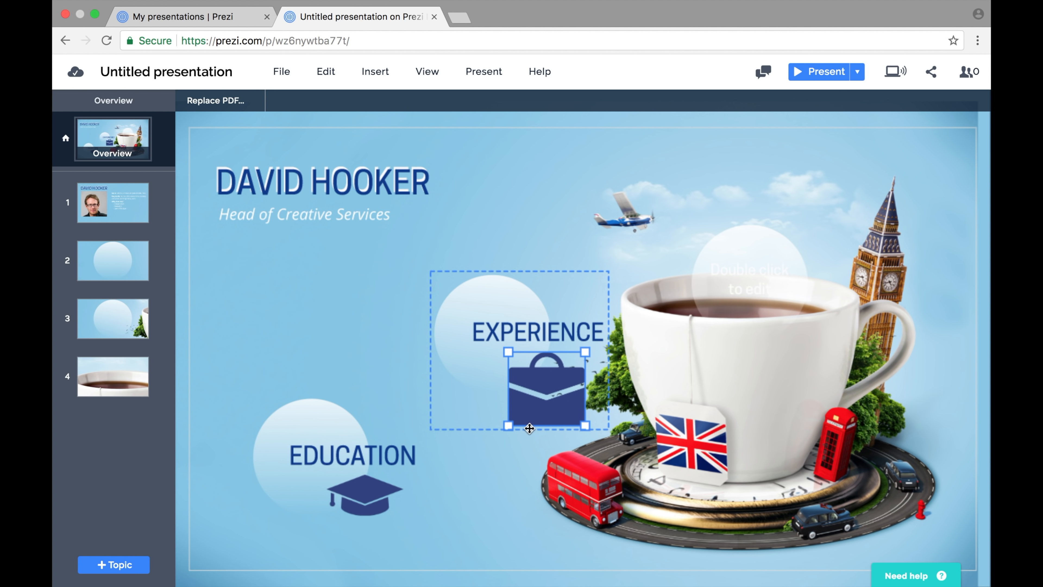
{"action": "left_click_drag", "start_coordinate": [509, 426], "coordinate": [511, 376]}
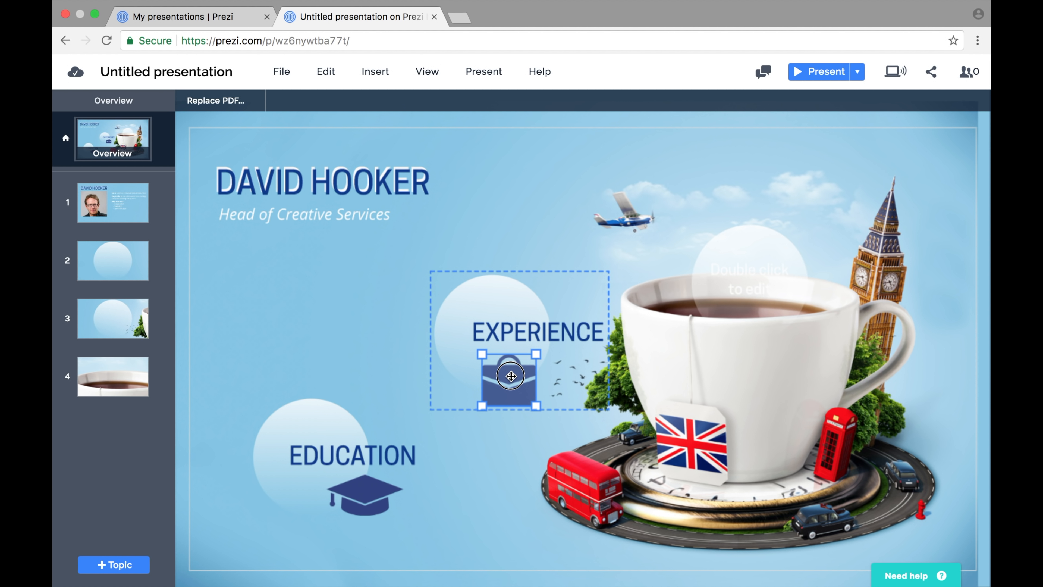
- Nudge the EXPERIENCE text slightly left and up above the briefcase icon, and finish editing the cover
{"action": "left_click", "coordinate": [538, 333]}
{"action": "left_click_drag", "start_coordinate": [535, 333], "coordinate": [523, 329]}
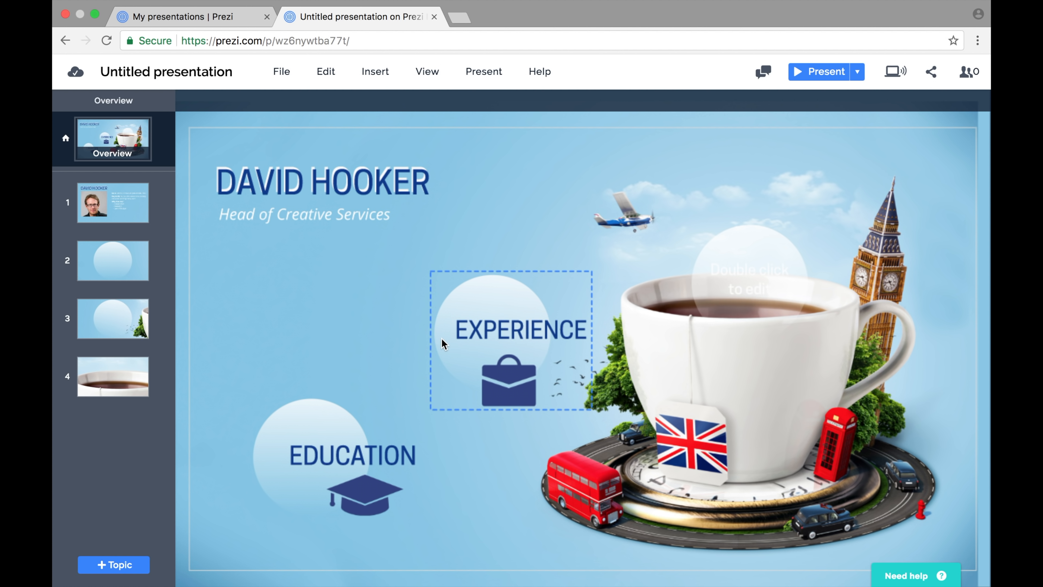
{"action": "left_click", "coordinate": [388, 345]}
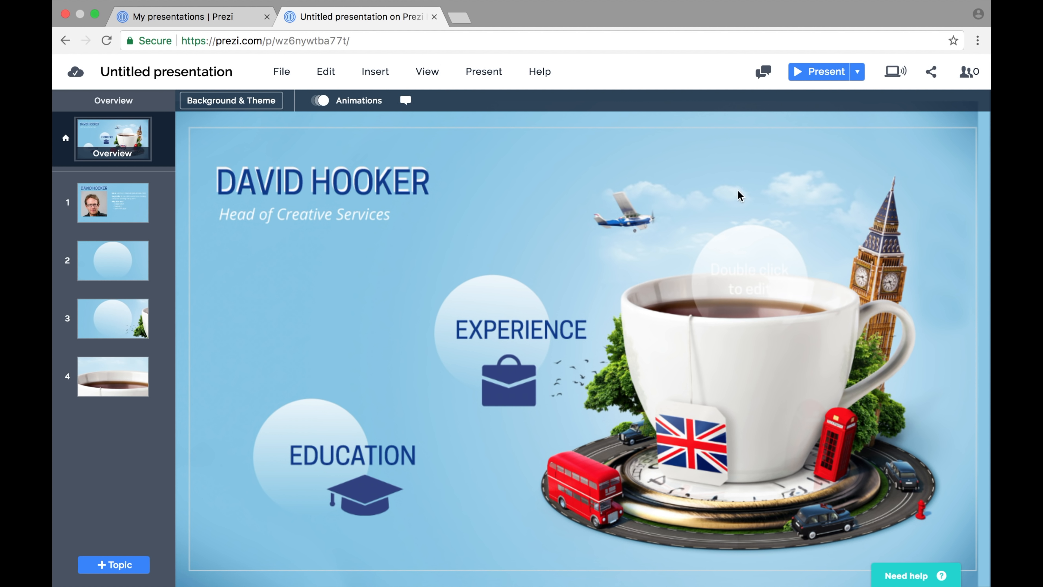
- Switch the cover of the circle over the teacup to Custom and replace its placeholder text with INTERESTS
{"action": "left_click", "coordinate": [761, 259]}
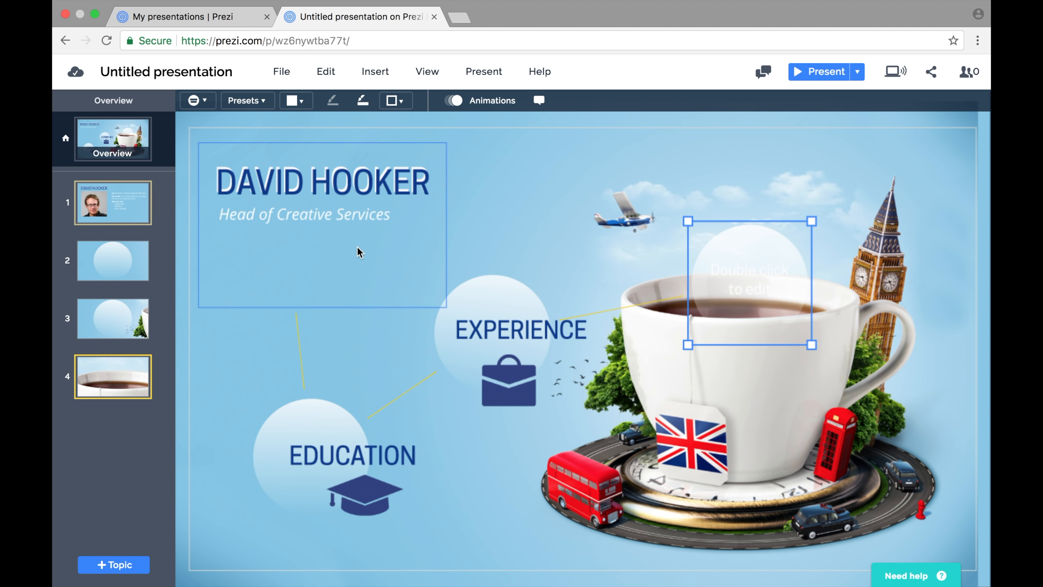
{"action": "left_click", "coordinate": [199, 106]}
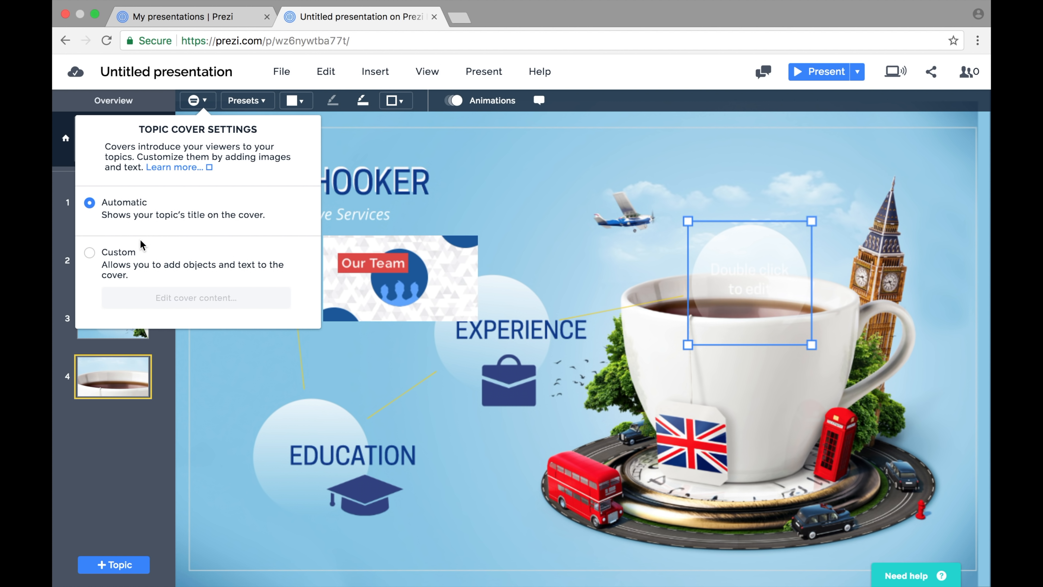
{"action": "left_click", "coordinate": [110, 259]}
{"action": "left_click", "coordinate": [175, 307]}
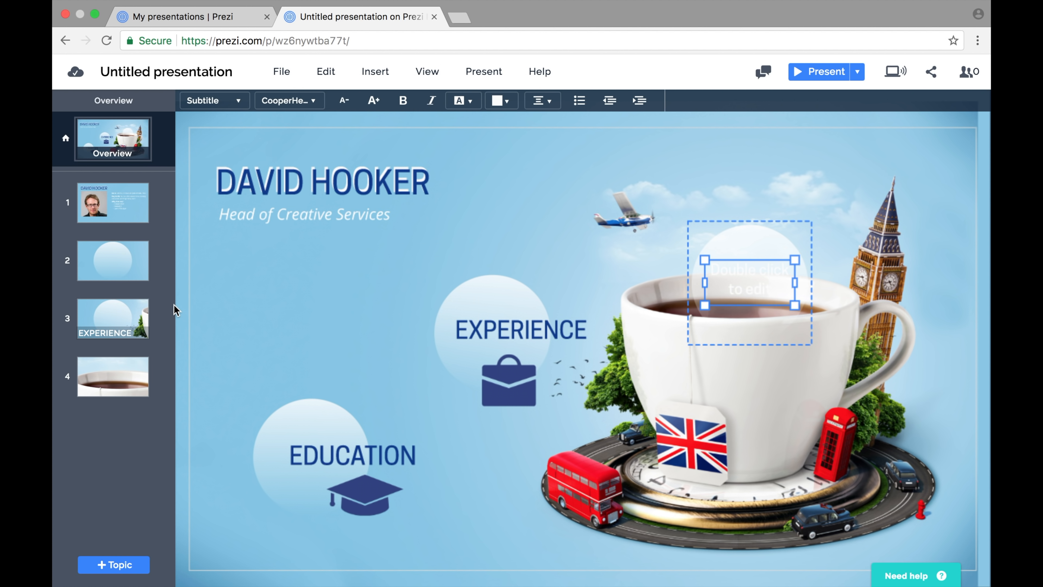
{"action": "double_click", "coordinate": [736, 280]}
{"action": "type", "text": "INTEREST"}
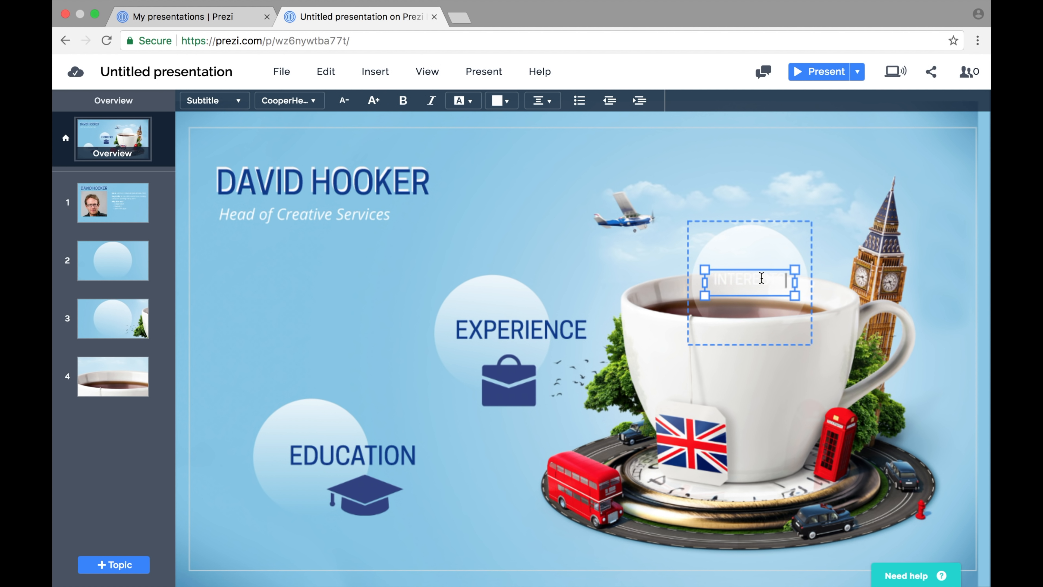
- Color the INTERESTS text dark blue from the theme colors, enlarge it and move it up and right above the cup
{"action": "double_click", "coordinate": [761, 278]}
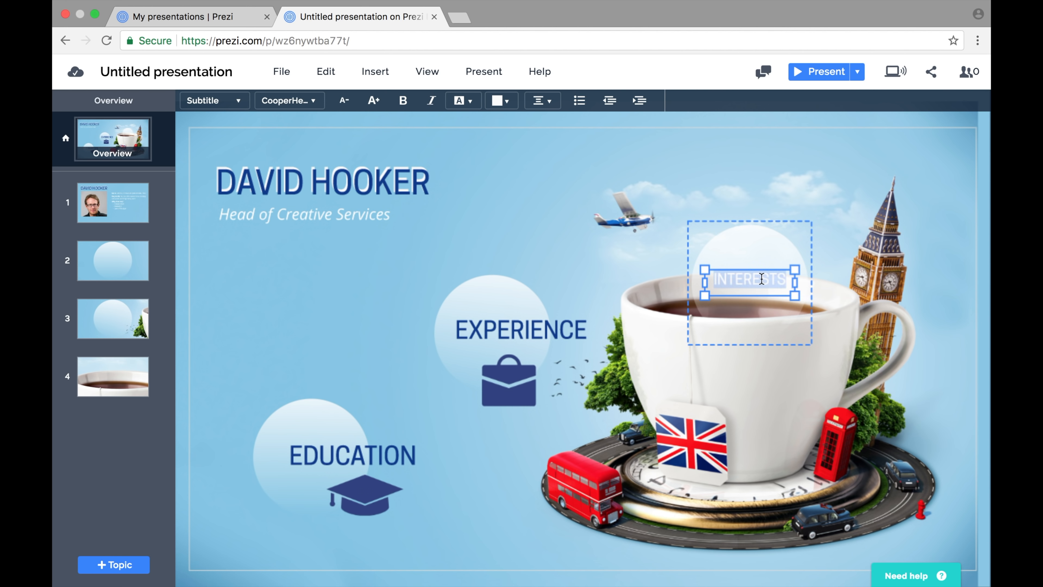
{"action": "left_click", "coordinate": [497, 101]}
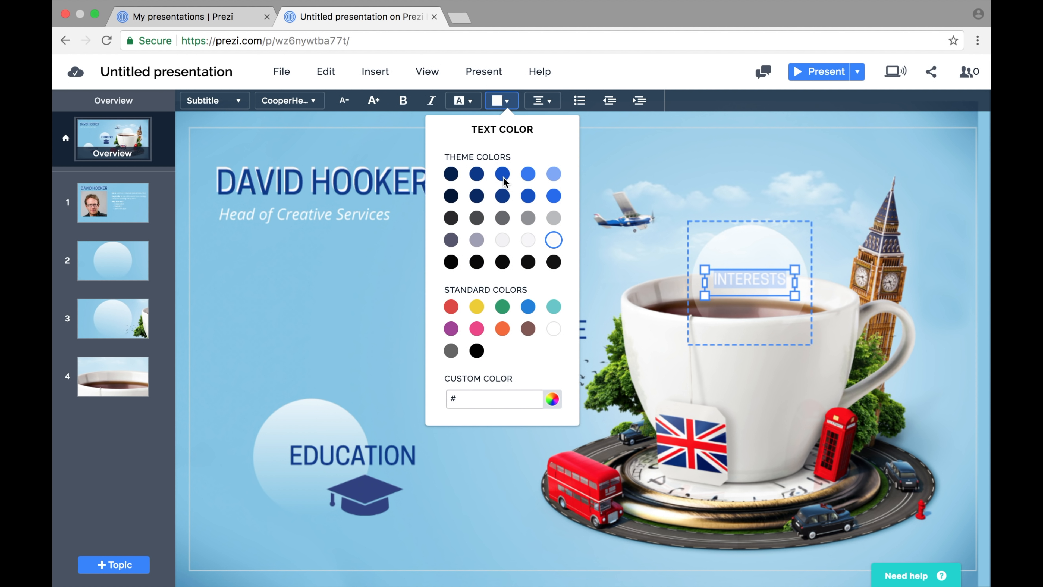
{"action": "left_click", "coordinate": [502, 195]}
{"action": "left_click_drag", "start_coordinate": [795, 269], "coordinate": [837, 237]}
{"action": "left_click_drag", "start_coordinate": [791, 263], "coordinate": [865, 221]}
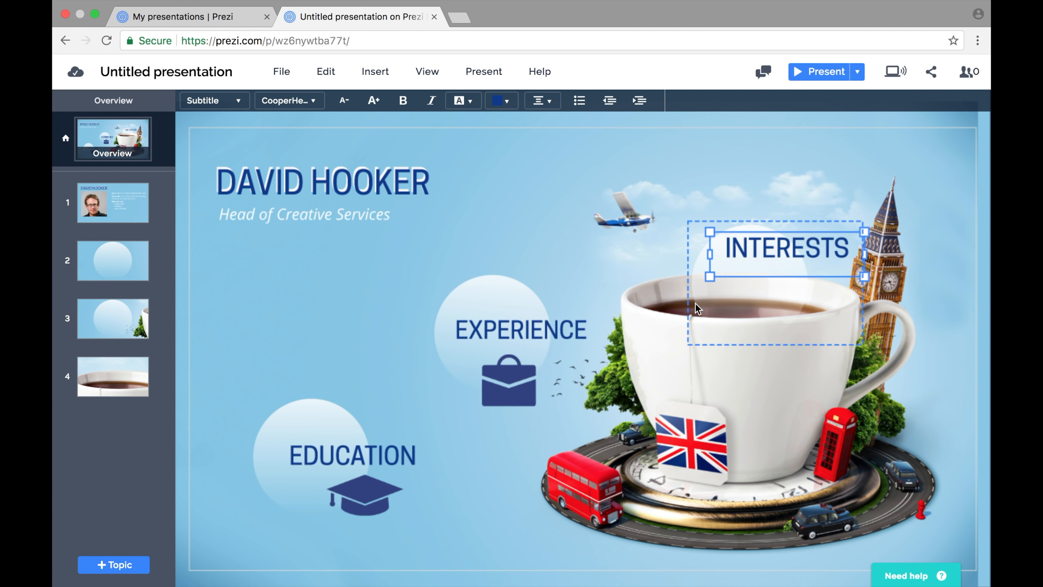
- Insert icon_dog.pdf into the INTERESTS cover, shrink it, place it beneath the text above the cup, and finish editing the cover
{"action": "left_click", "coordinate": [378, 73]}
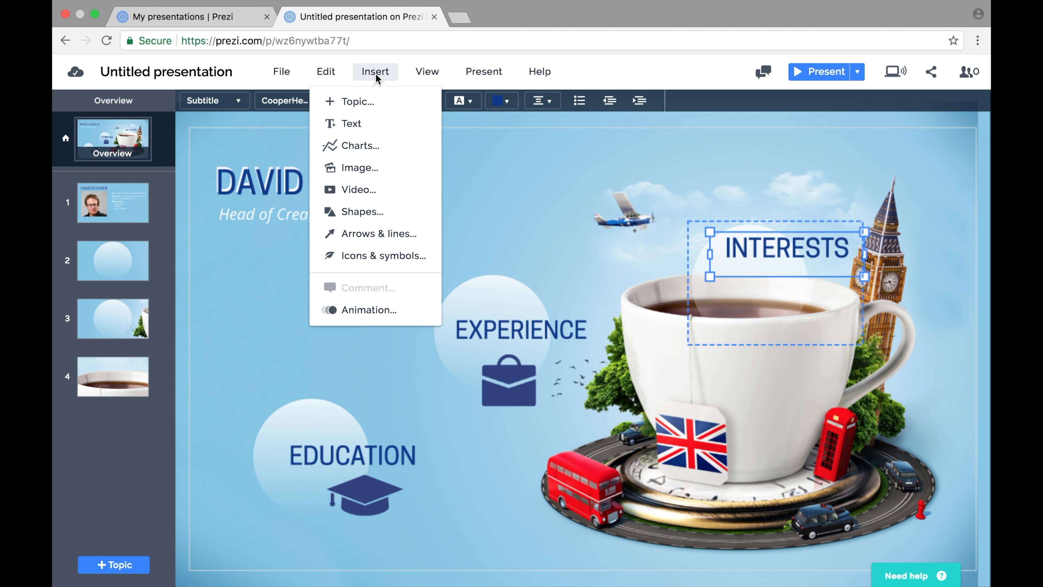
{"action": "left_click", "coordinate": [376, 167]}
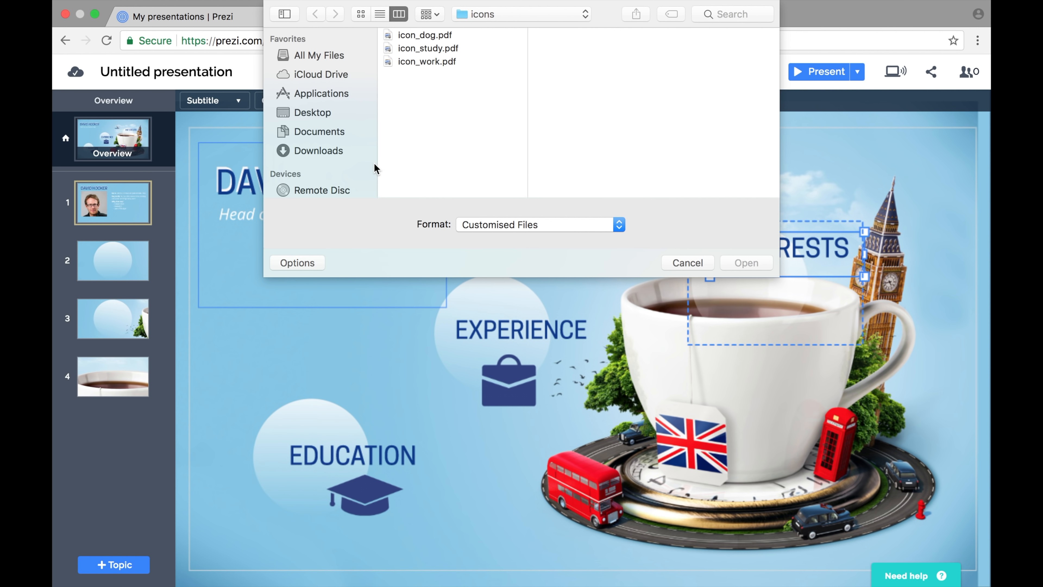
{"action": "left_click", "coordinate": [425, 35]}
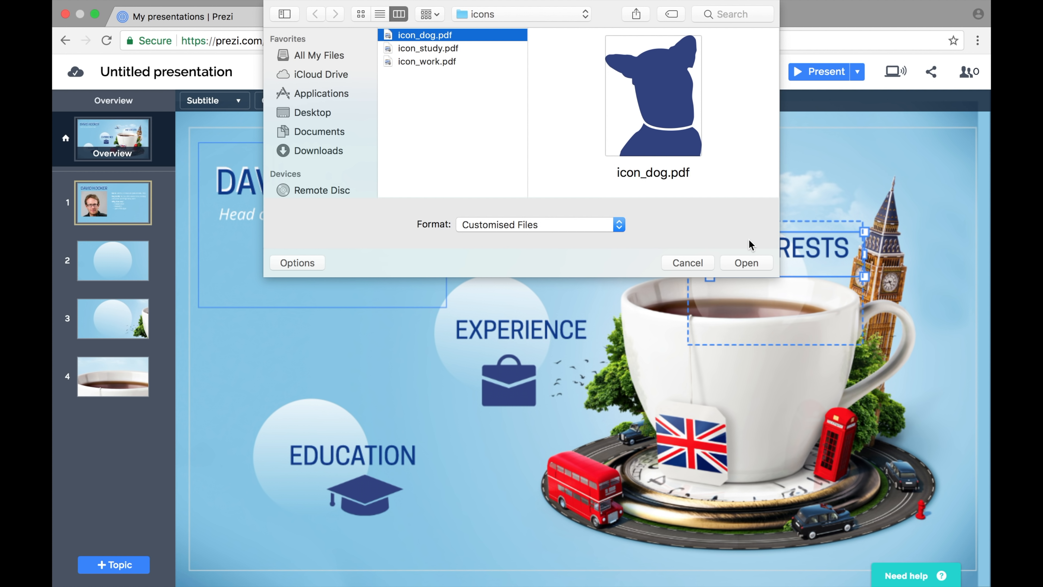
{"action": "left_click", "coordinate": [748, 263]}
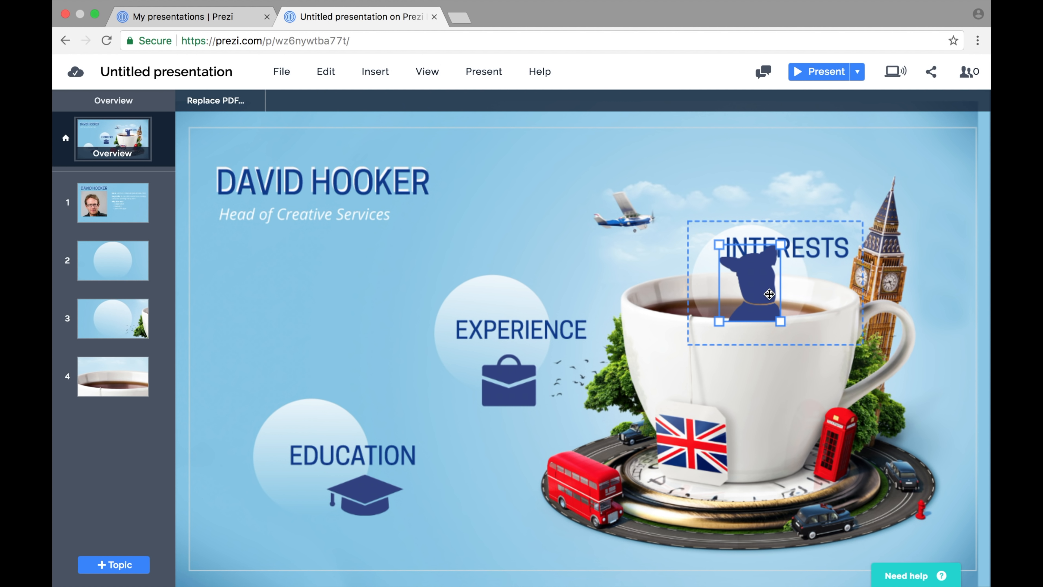
{"action": "left_click_drag", "start_coordinate": [781, 245], "coordinate": [763, 296]}
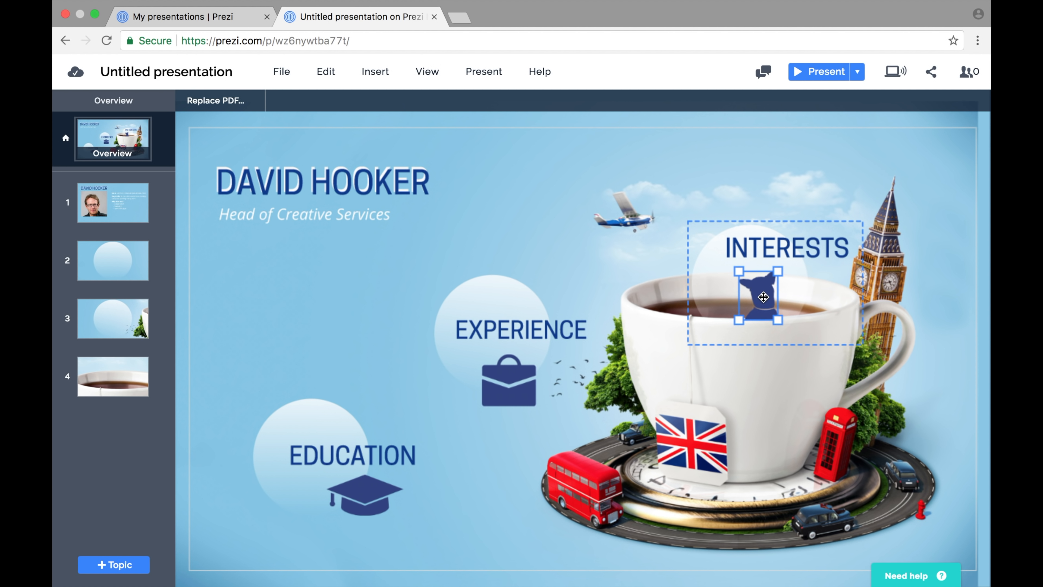
{"action": "left_click", "coordinate": [601, 284]}
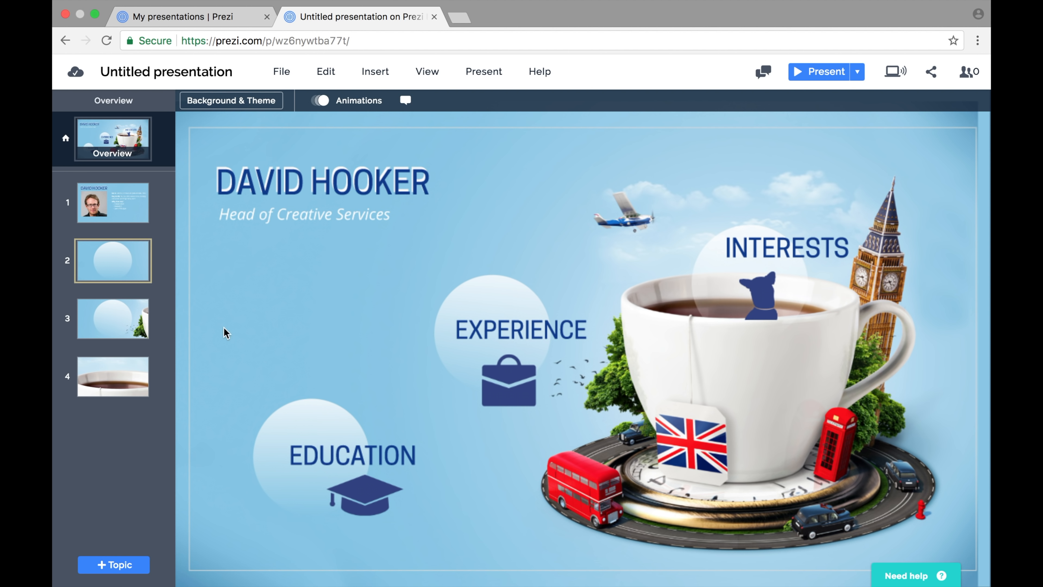
- Open the EDUCATION topic and add three Stack subtopics beside its circle
{"action": "left_click", "coordinate": [109, 253]}
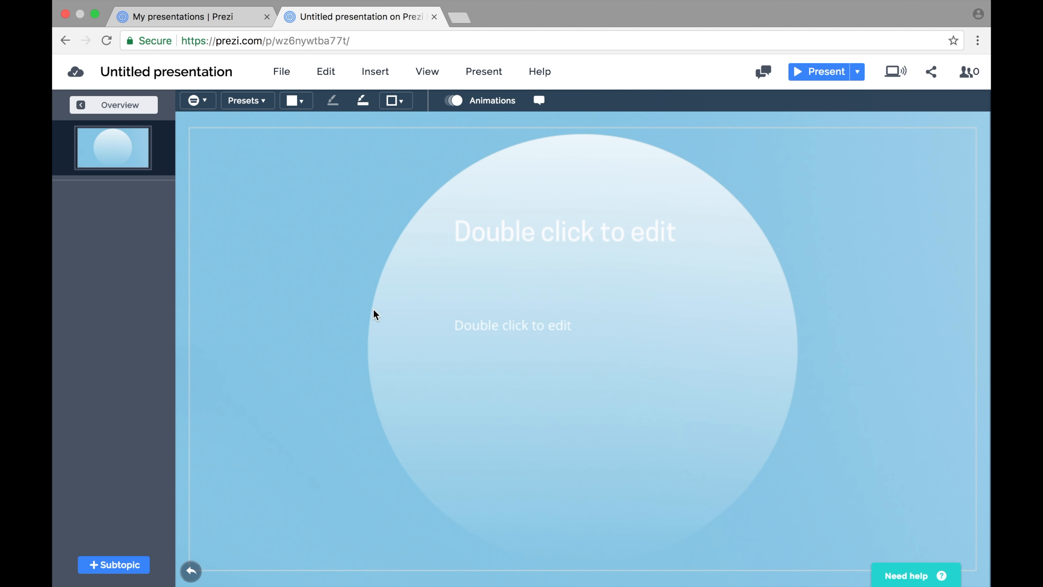
{"action": "left_click", "coordinate": [131, 566]}
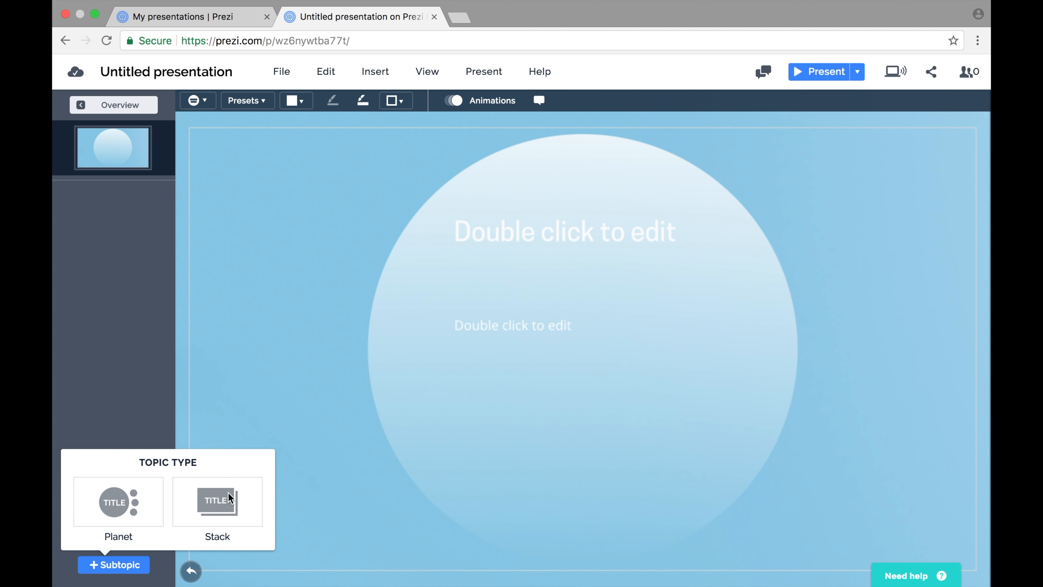
{"action": "left_click", "coordinate": [215, 504]}
{"action": "left_click", "coordinate": [133, 565]}
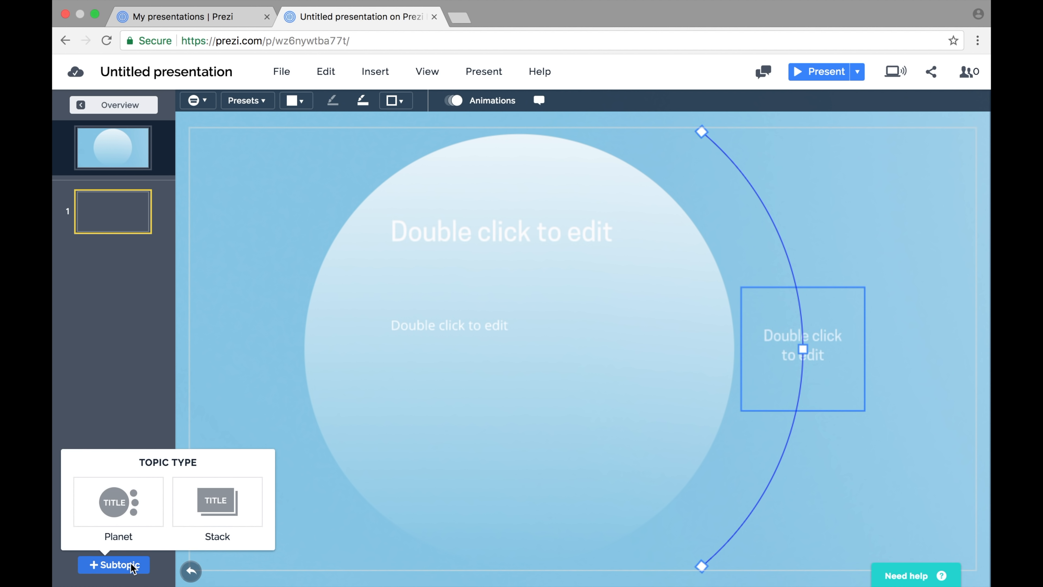
{"action": "left_click", "coordinate": [213, 503]}
{"action": "left_click", "coordinate": [139, 562]}
{"action": "left_click", "coordinate": [215, 508]}
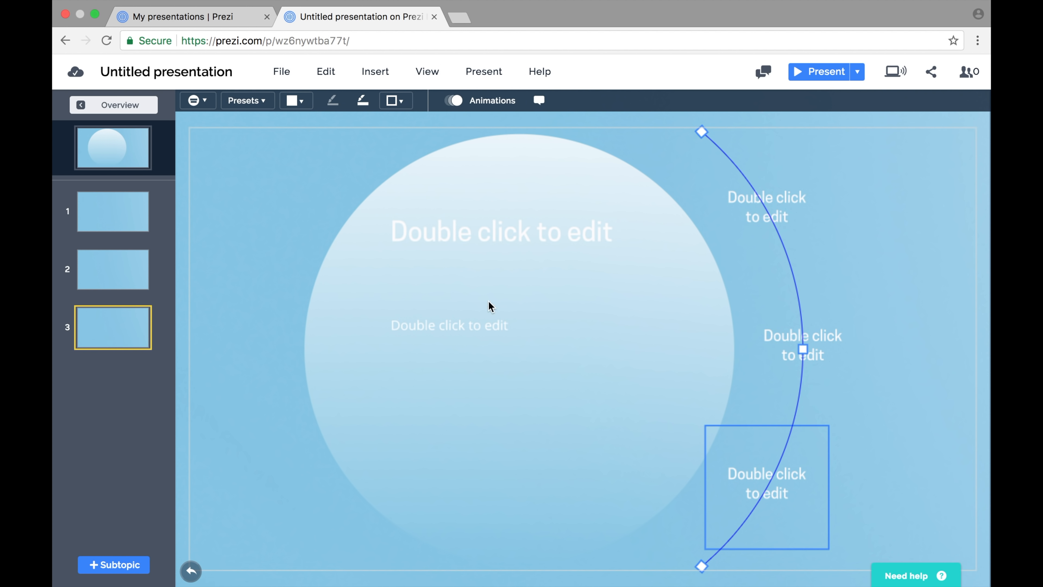
- Replace the title placeholder inside the topic's large circle with EDUCATION
{"action": "double_click", "coordinate": [462, 236]}
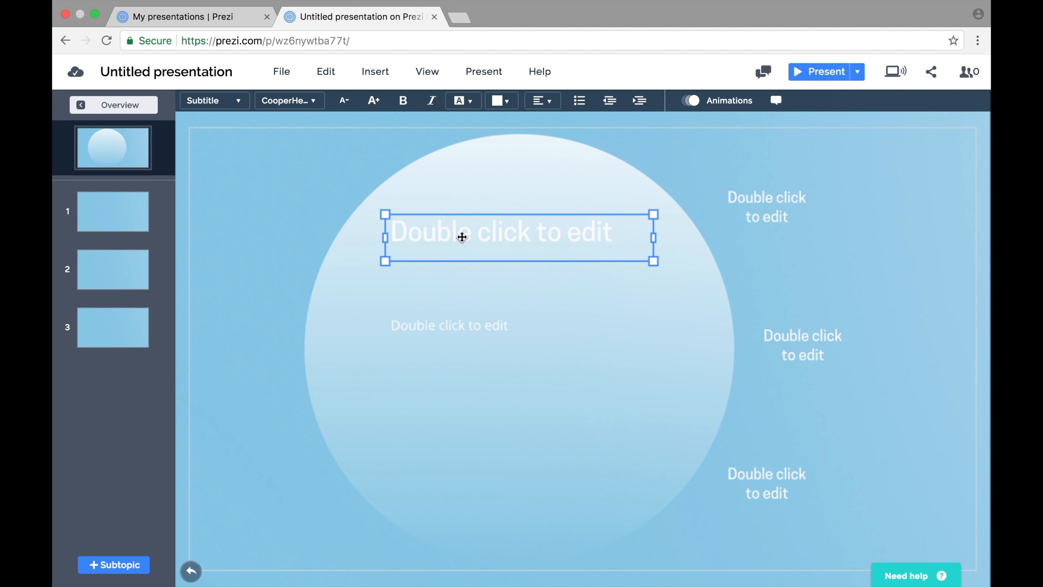
{"action": "type", "text": "EDUCATION"}
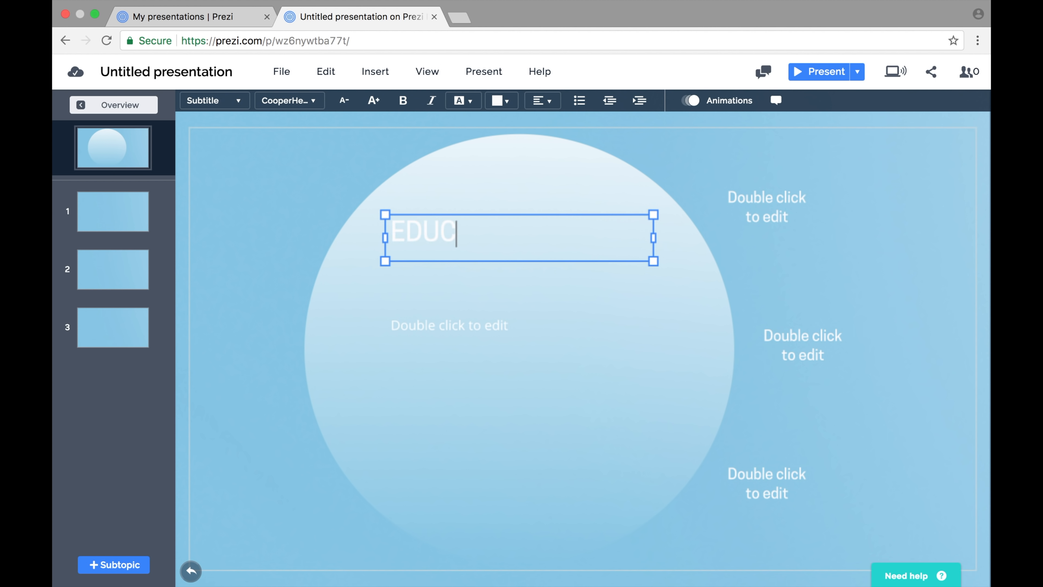